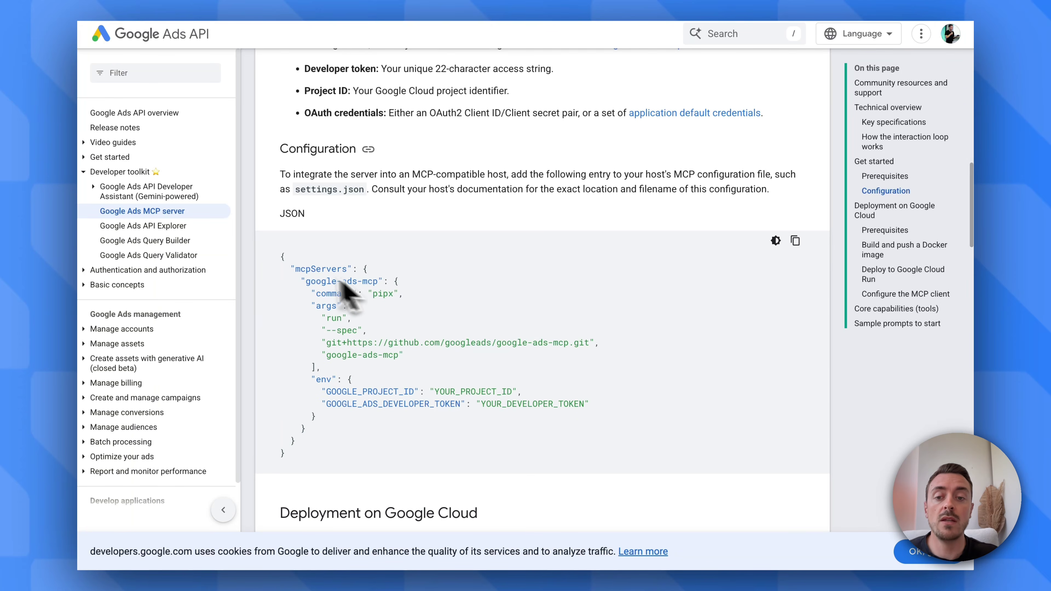
Highlight the full google-ads-mcp JSON entry under Configuration in the Google Ads MCP server guide, then clear the highlight.
{"action": "left_click_drag", "start_coordinate": [289, 252], "coordinate": [378, 448]}
{"action": "left_click", "coordinate": [357, 460]}
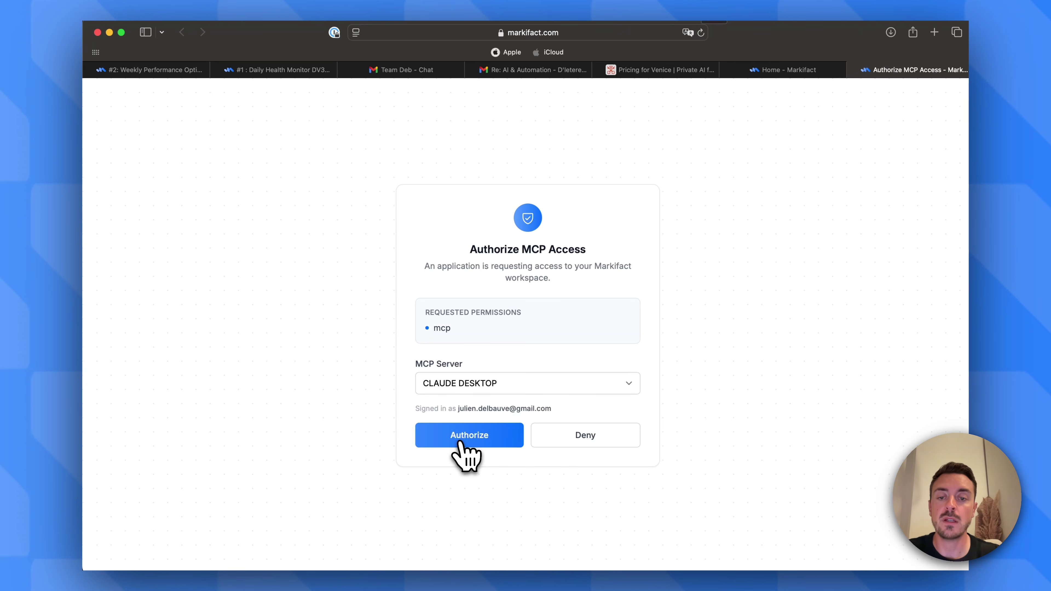
Authorize MCP access to the Markifact workspace for the CLAUDE DESKTOP server.
{"action": "left_click", "coordinate": [460, 441]}
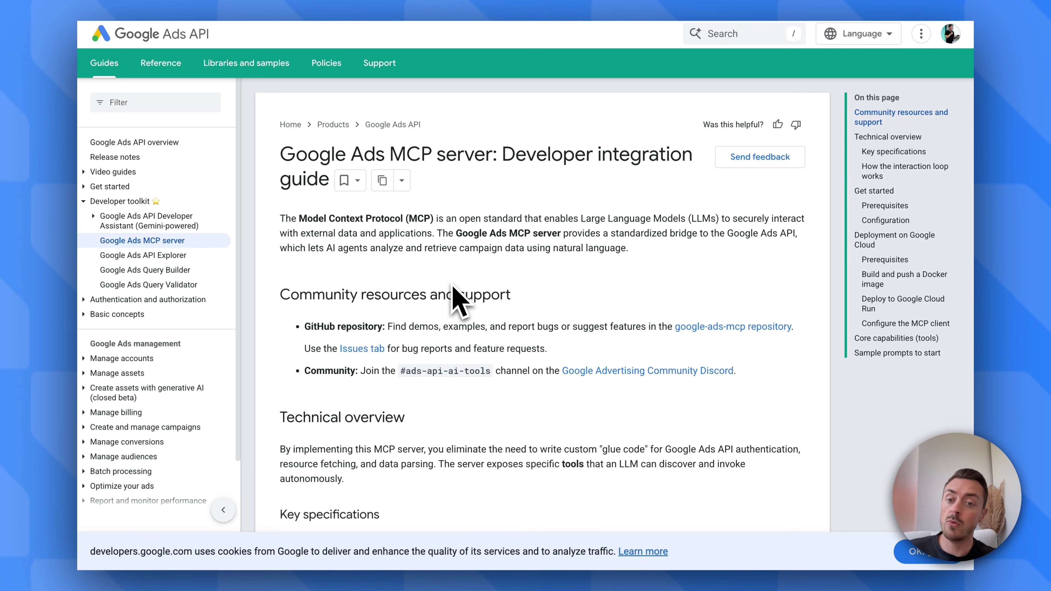
Read the Google Ads MCP server guide's technical overview, key specifications and interaction loop, highlighting google-ads-mcp, Python and synthesizes.
{"action": "scroll", "coordinate": [460, 298], "scroll_direction": "down", "scroll_amount": 2}
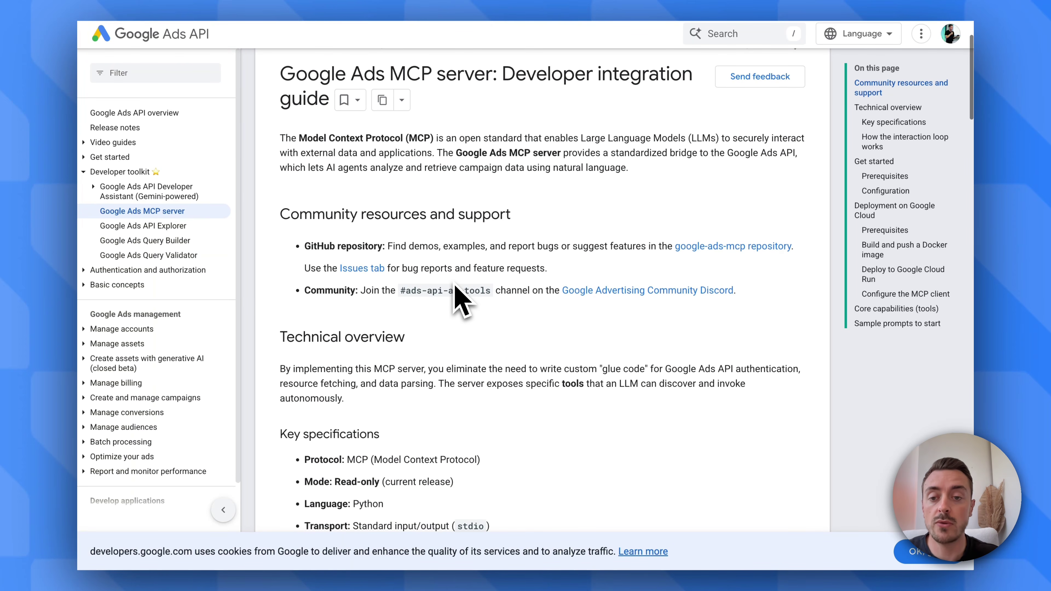
{"action": "scroll", "coordinate": [459, 298], "scroll_direction": "down", "scroll_amount": 8}
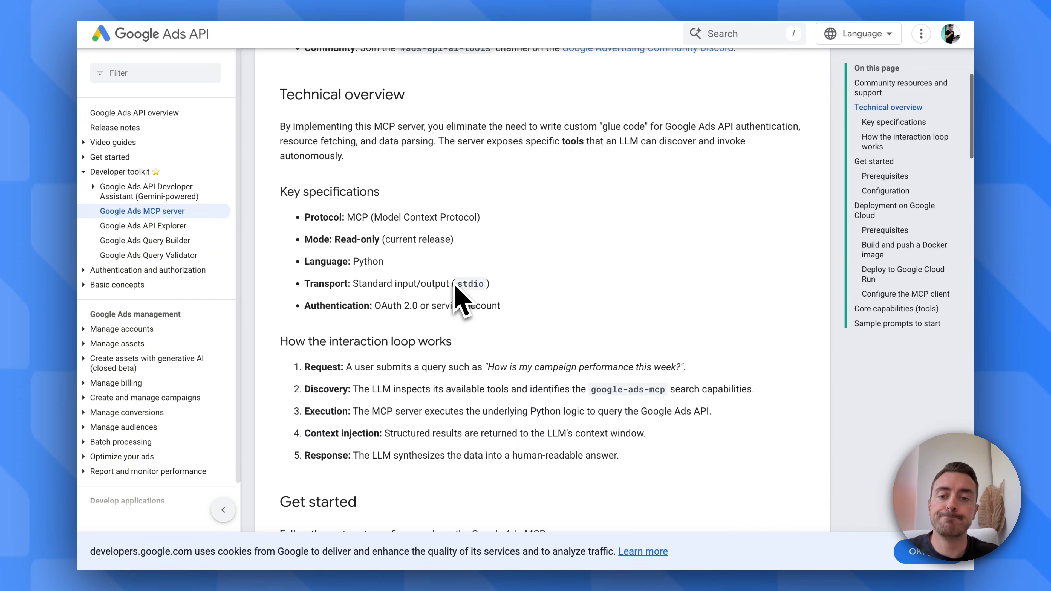
{"action": "scroll", "coordinate": [459, 298], "scroll_direction": "down", "scroll_amount": 1}
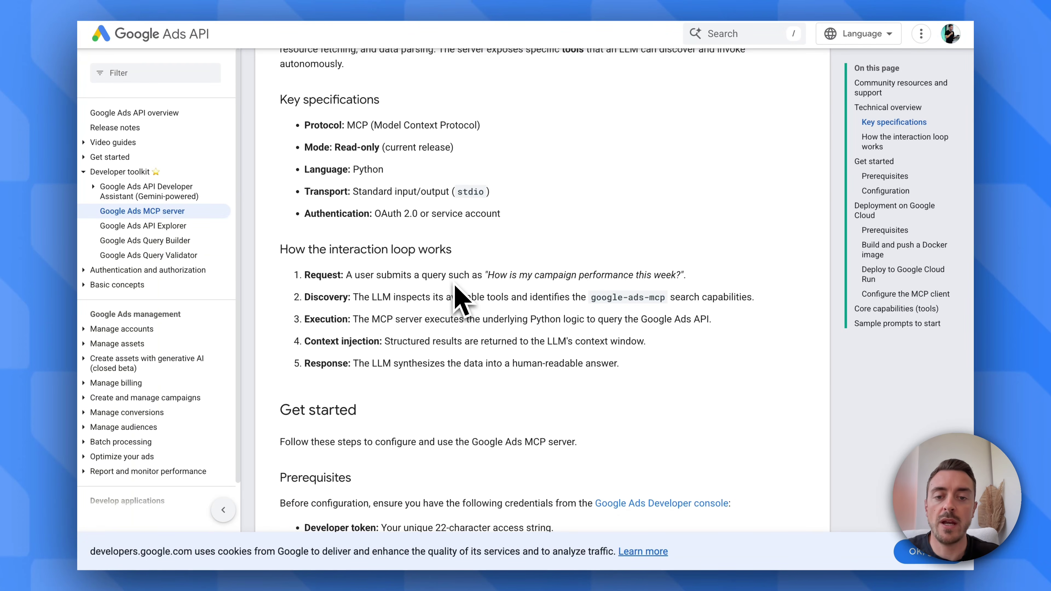
{"action": "scroll", "coordinate": [511, 261], "scroll_direction": "down", "scroll_amount": 1}
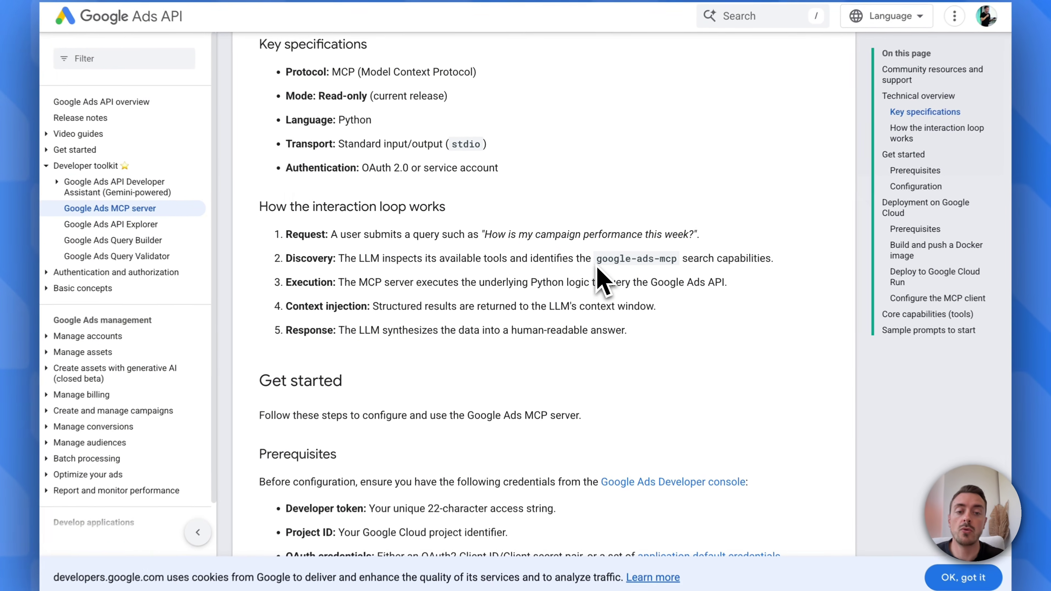
{"action": "left_click_drag", "start_coordinate": [592, 258], "coordinate": [661, 258]}
{"action": "left_click", "coordinate": [675, 260]}
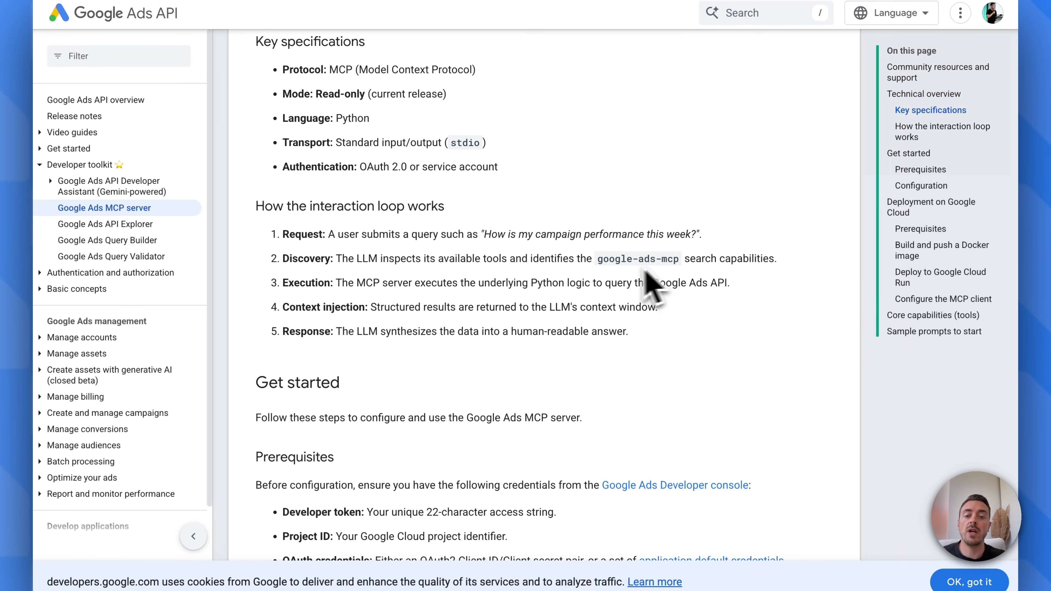
{"action": "left_click_drag", "start_coordinate": [559, 283], "coordinate": [534, 286]}
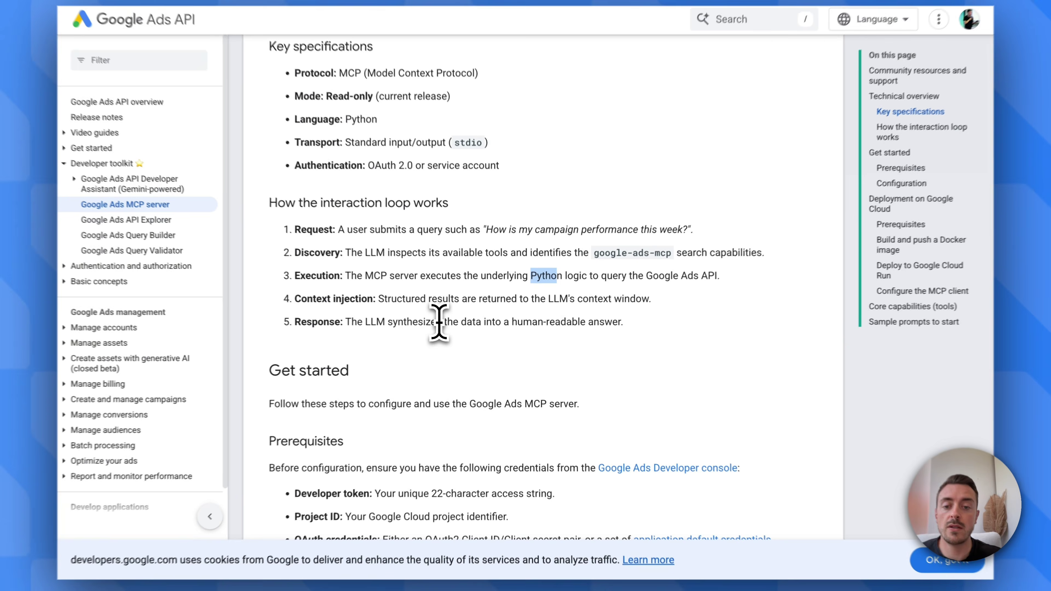
{"action": "left_click_drag", "start_coordinate": [443, 323], "coordinate": [396, 323]}
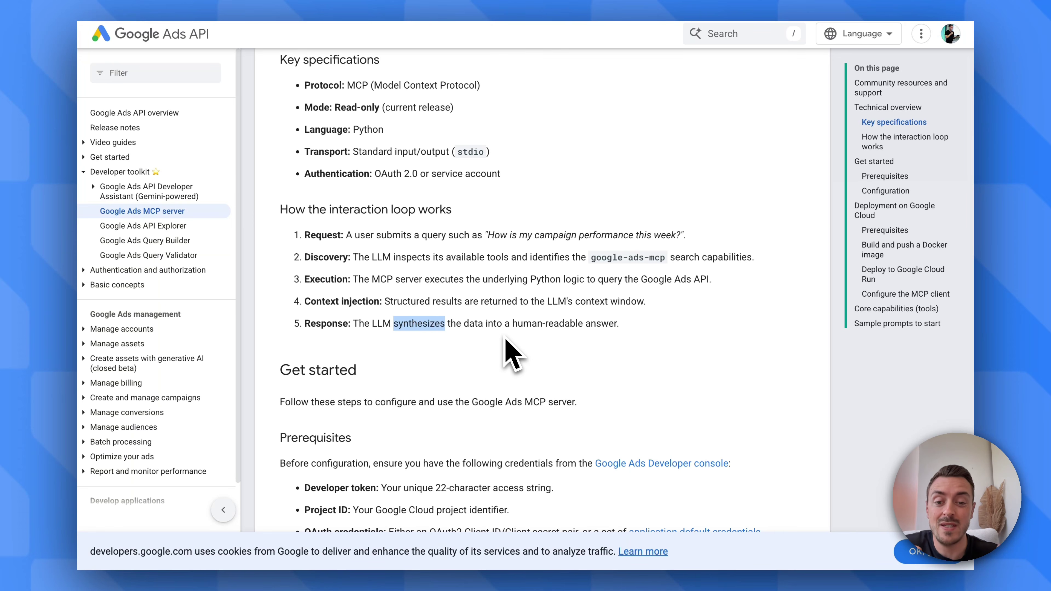
{"action": "left_click", "coordinate": [505, 336]}
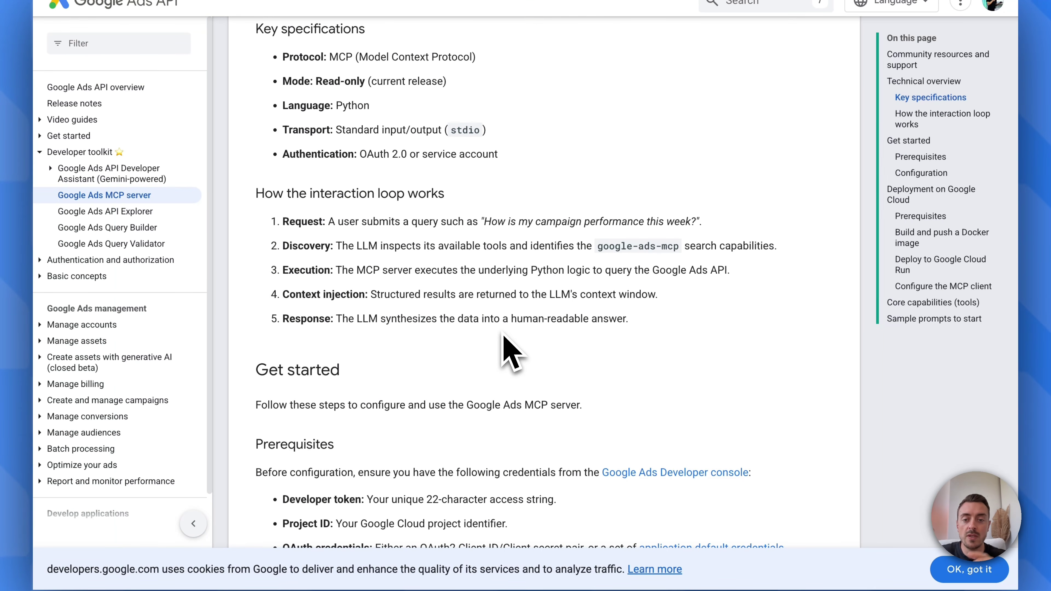
Review the guide's Prerequisites, highlighting the developer token, project ID and OAuth credentials entries.
{"action": "scroll", "coordinate": [503, 336], "scroll_direction": "down", "scroll_amount": 3}
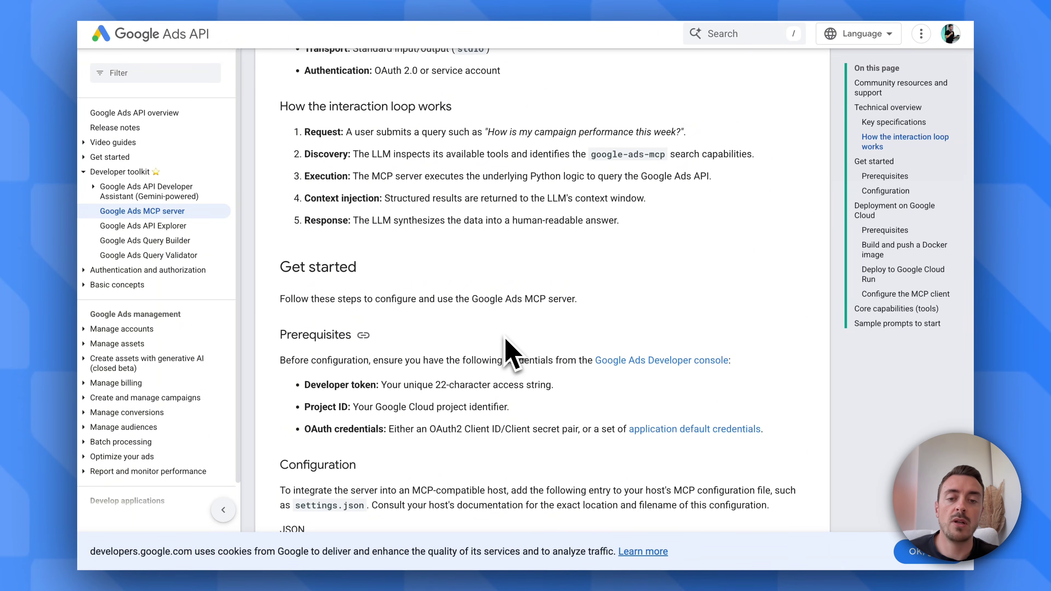
{"action": "scroll", "coordinate": [505, 337], "scroll_direction": "down", "scroll_amount": 2}
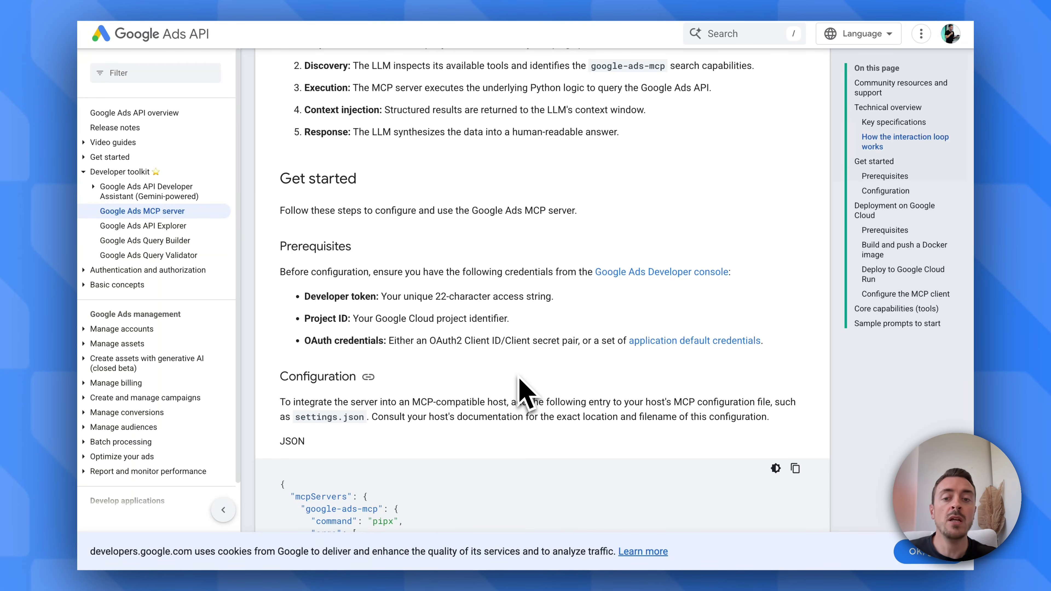
{"action": "scroll", "coordinate": [521, 391], "scroll_direction": "down", "scroll_amount": 2}
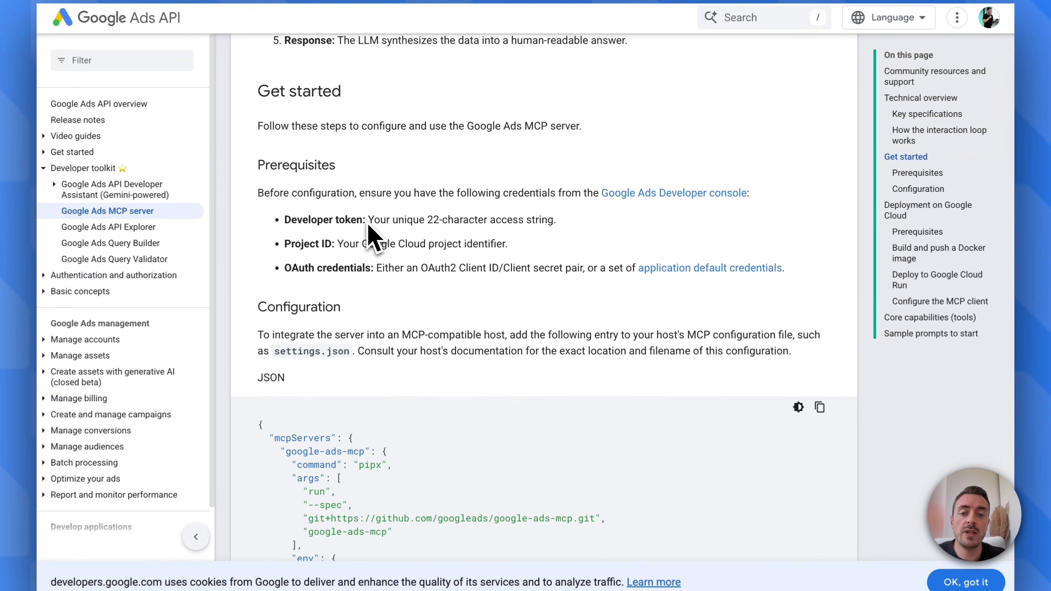
{"action": "left_click_drag", "start_coordinate": [281, 226], "coordinate": [504, 269]}
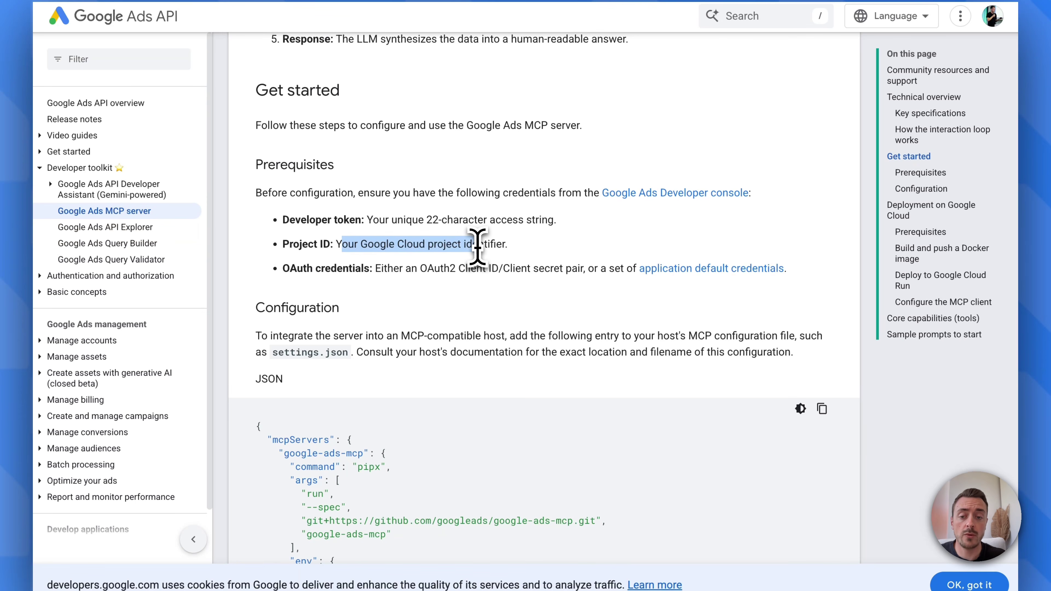
{"action": "left_click", "coordinate": [424, 268]}
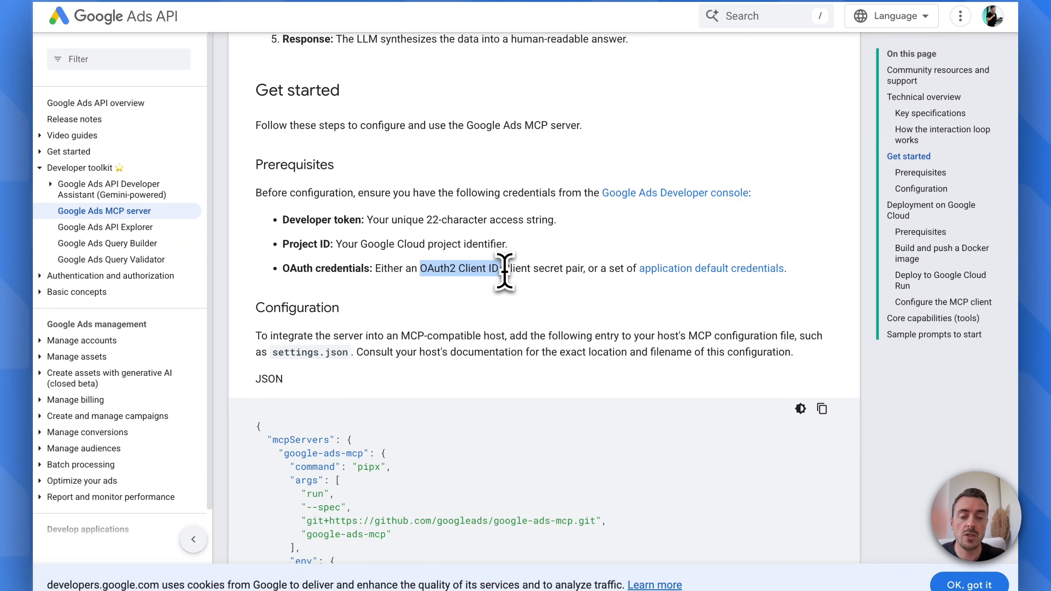
{"action": "left_click", "coordinate": [503, 306]}
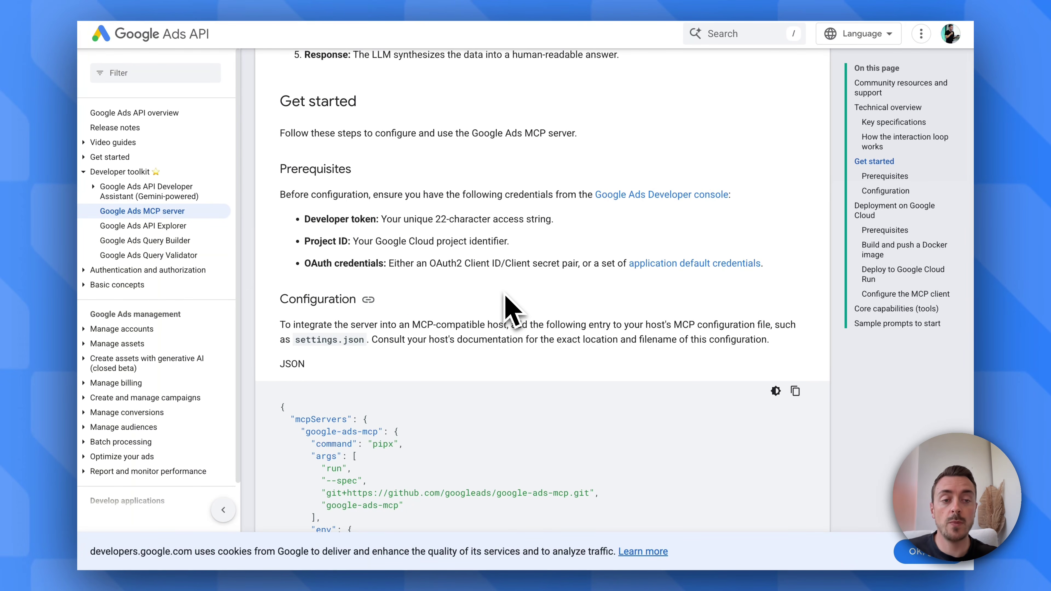
Examine the guide's Configuration section and highlight the whole mcpServers JSON block.
{"action": "scroll", "coordinate": [505, 295], "scroll_direction": "down", "scroll_amount": 2}
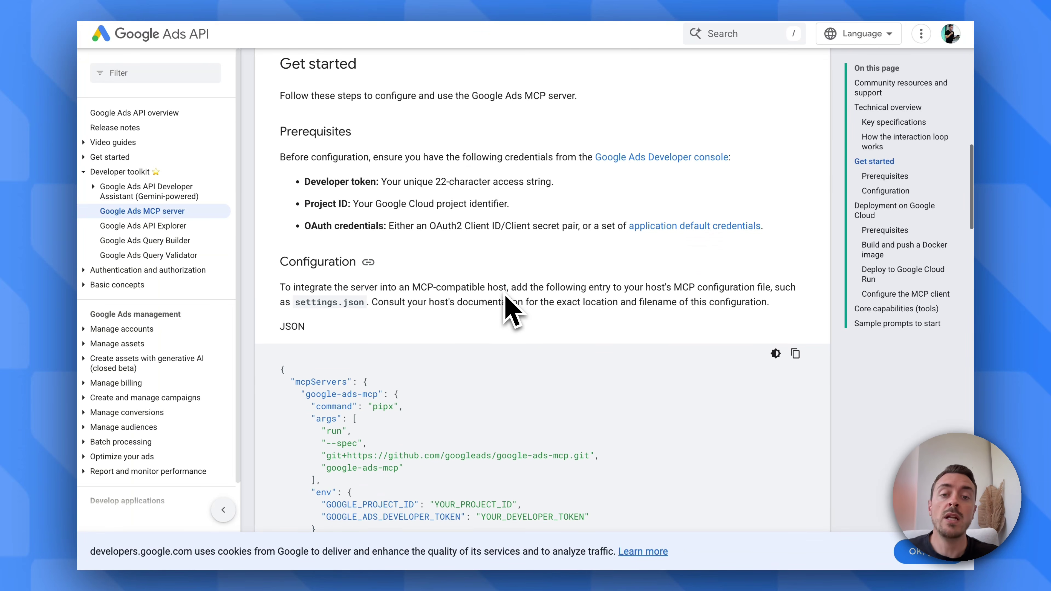
{"action": "scroll", "coordinate": [463, 256], "scroll_direction": "down", "scroll_amount": 3}
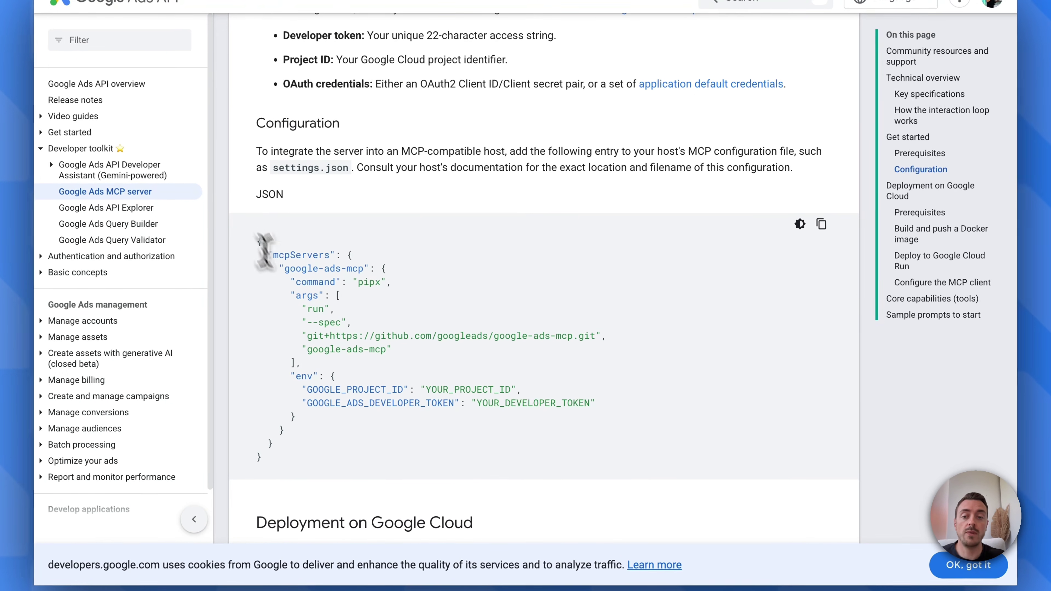
{"action": "left_click_drag", "start_coordinate": [290, 260], "coordinate": [373, 456]}
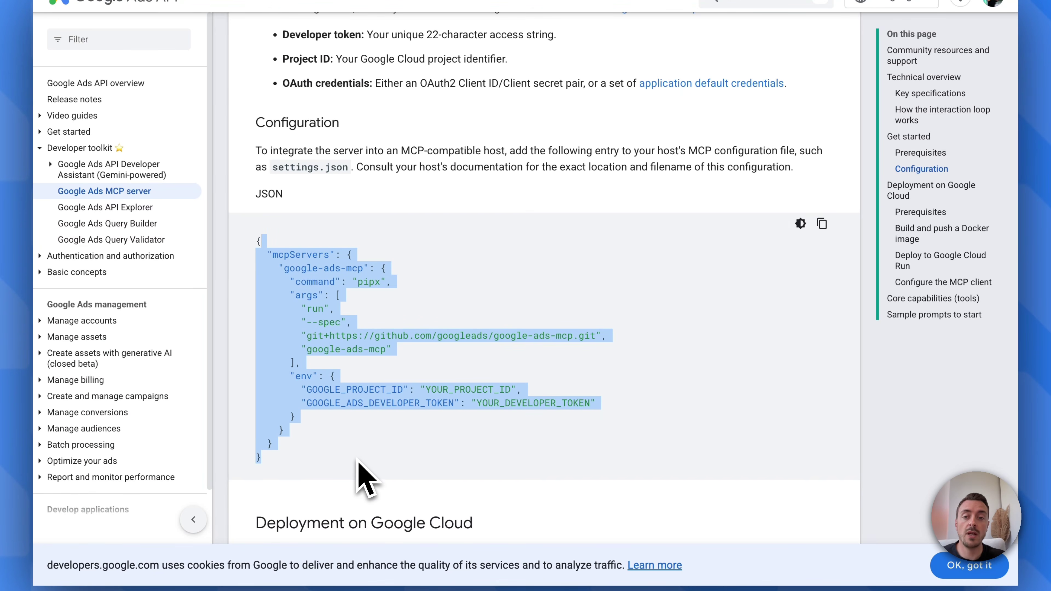
{"action": "left_click", "coordinate": [359, 464]}
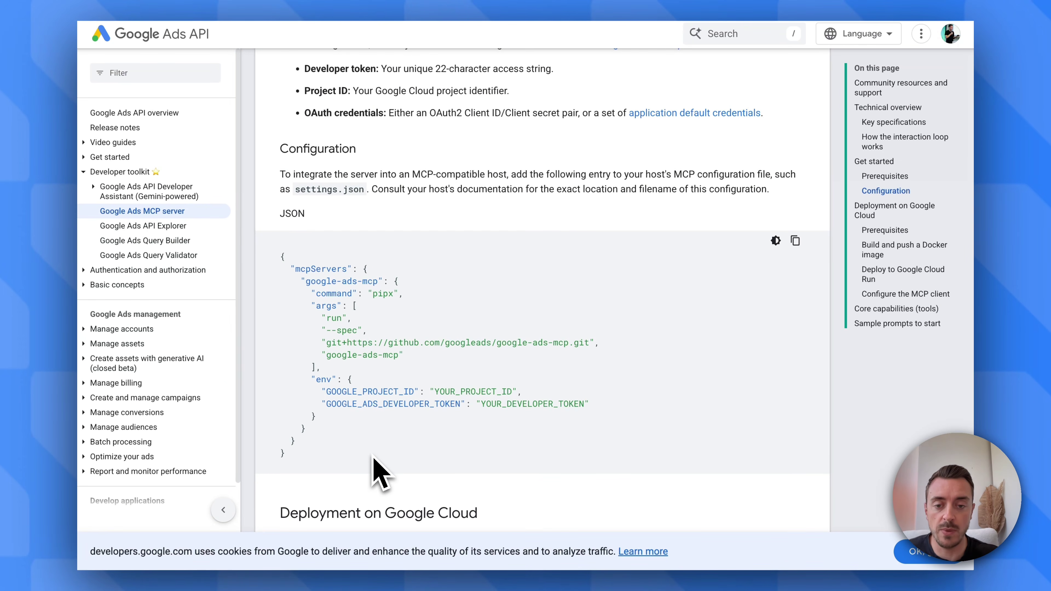
Review the guide's Core capabilities section, highlighting its heading and the list_accessible_customers and search tools.
{"action": "scroll", "coordinate": [359, 465], "scroll_direction": "down", "scroll_amount": 2}
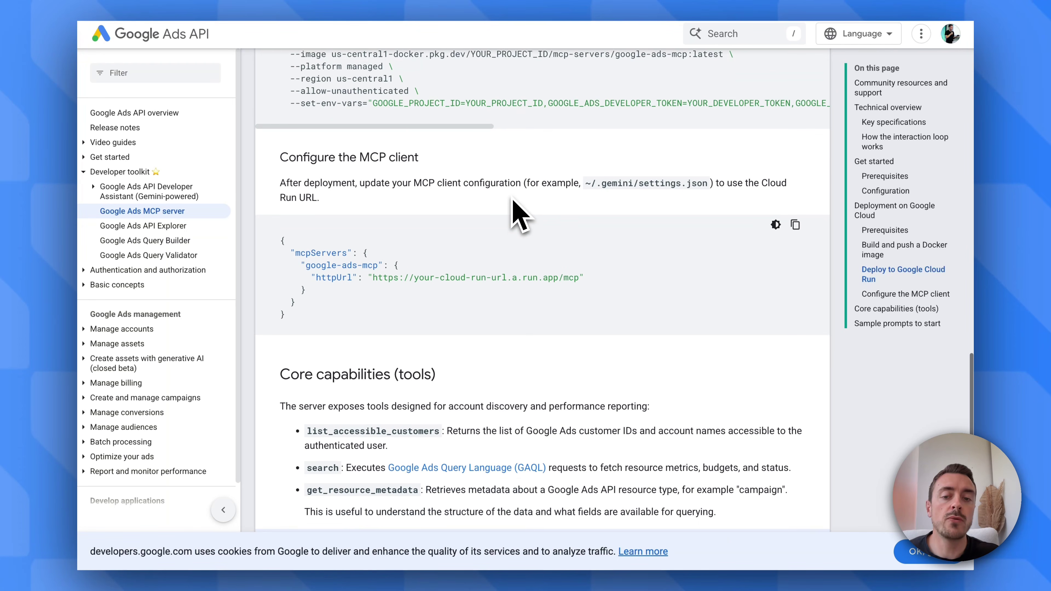
{"action": "scroll", "coordinate": [513, 207], "scroll_direction": "down", "scroll_amount": 4}
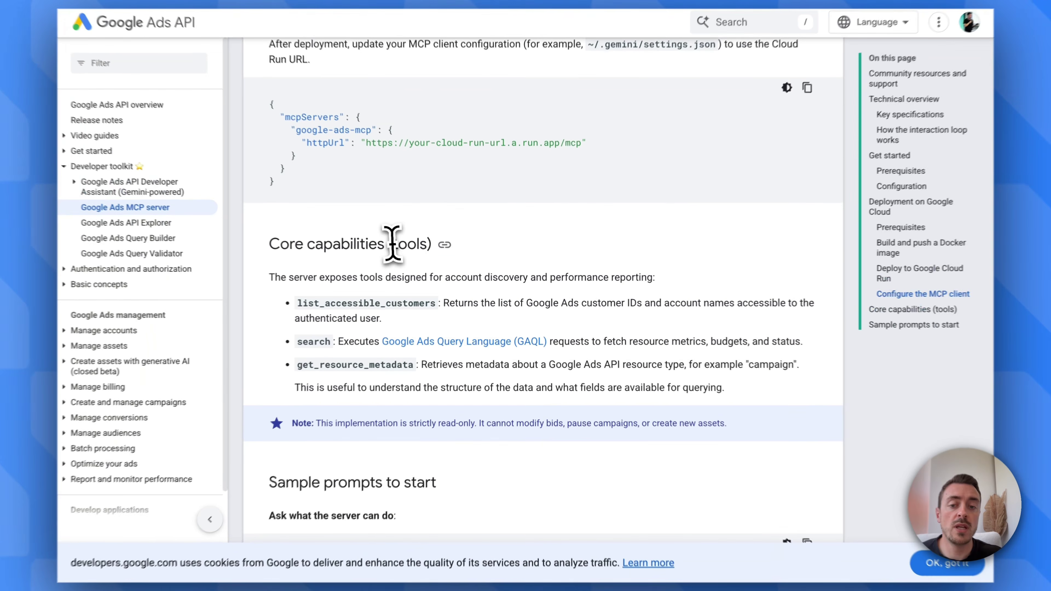
{"action": "left_click_drag", "start_coordinate": [392, 244], "coordinate": [295, 244]}
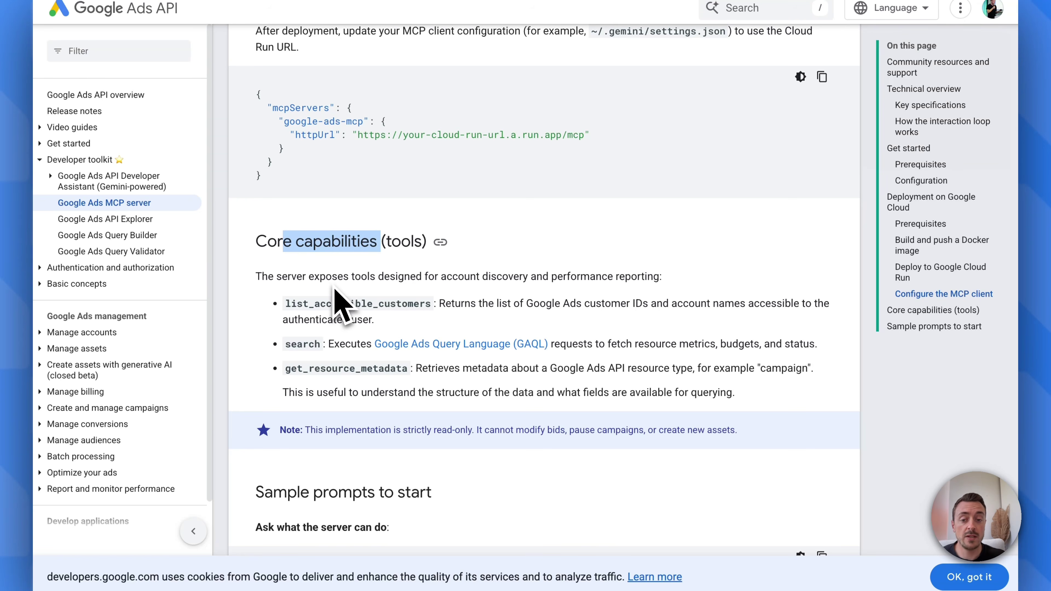
{"action": "left_click", "coordinate": [334, 288]}
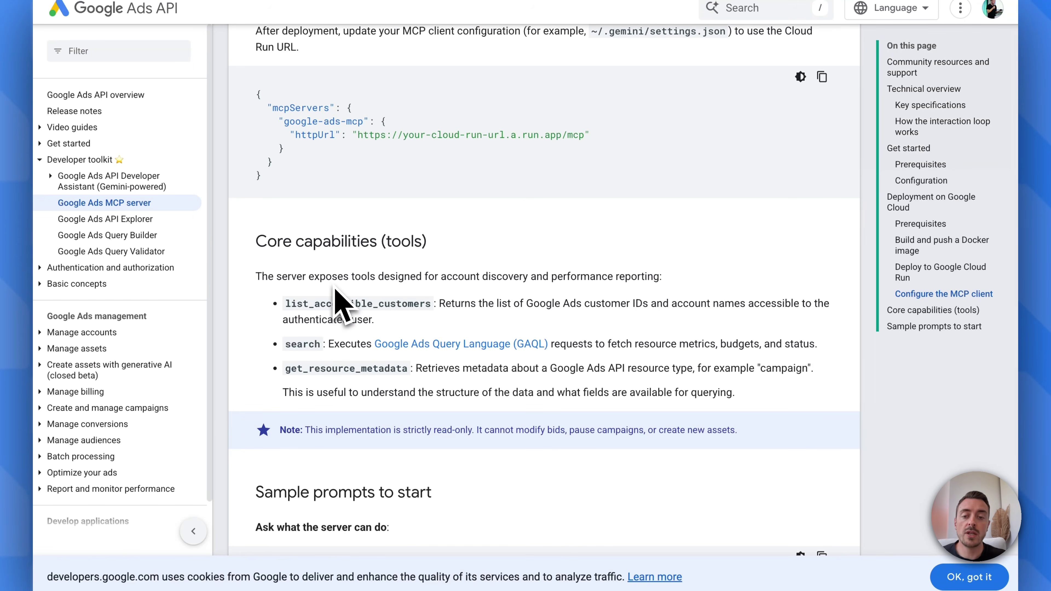
{"action": "left_click_drag", "start_coordinate": [431, 304], "coordinate": [284, 306]}
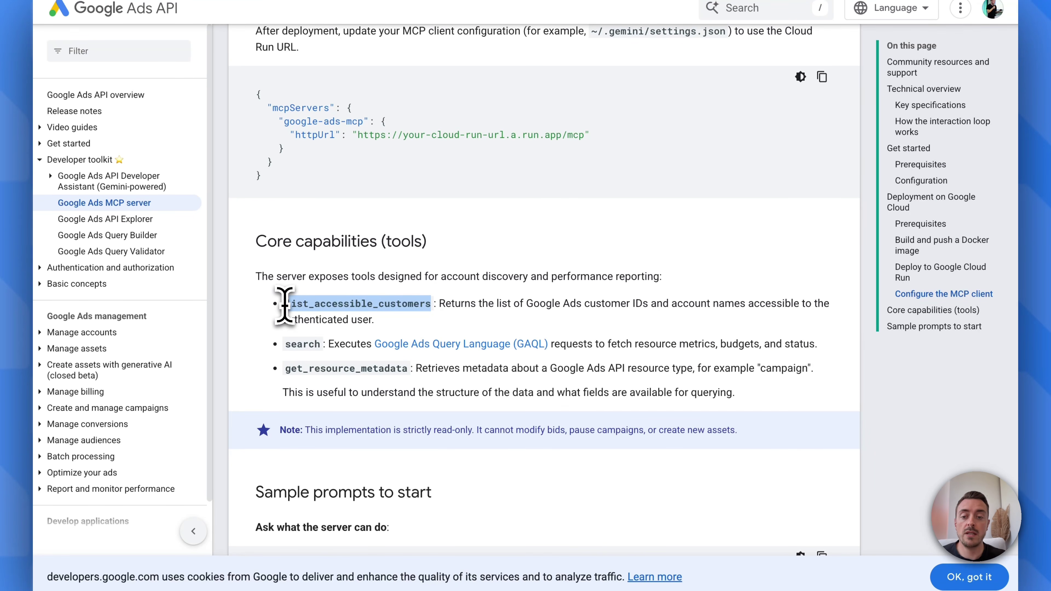
{"action": "left_click", "coordinate": [284, 321]}
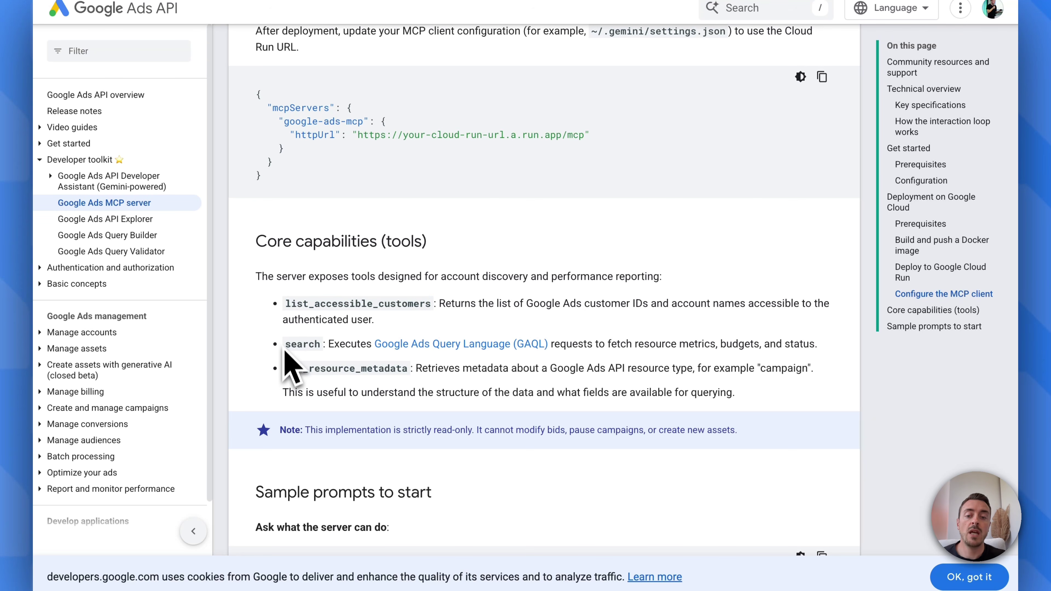
{"action": "left_click_drag", "start_coordinate": [285, 343], "coordinate": [330, 347]}
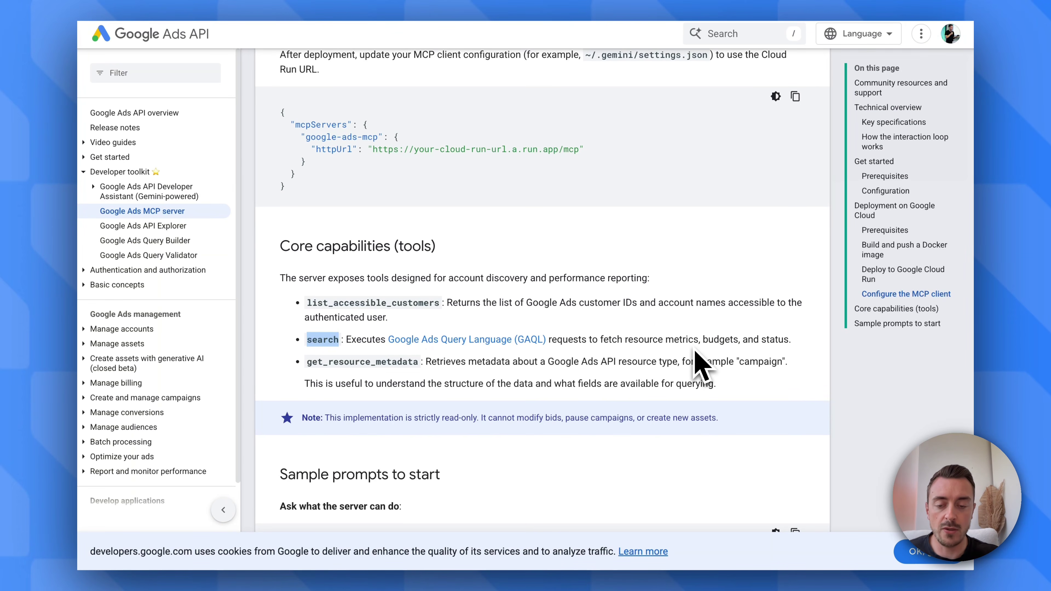
Review the guide's sample prompts, highlighting "How is my campaign performance this week?", and return to the start of the page.
{"action": "scroll", "coordinate": [699, 365], "scroll_direction": "down", "scroll_amount": 5}
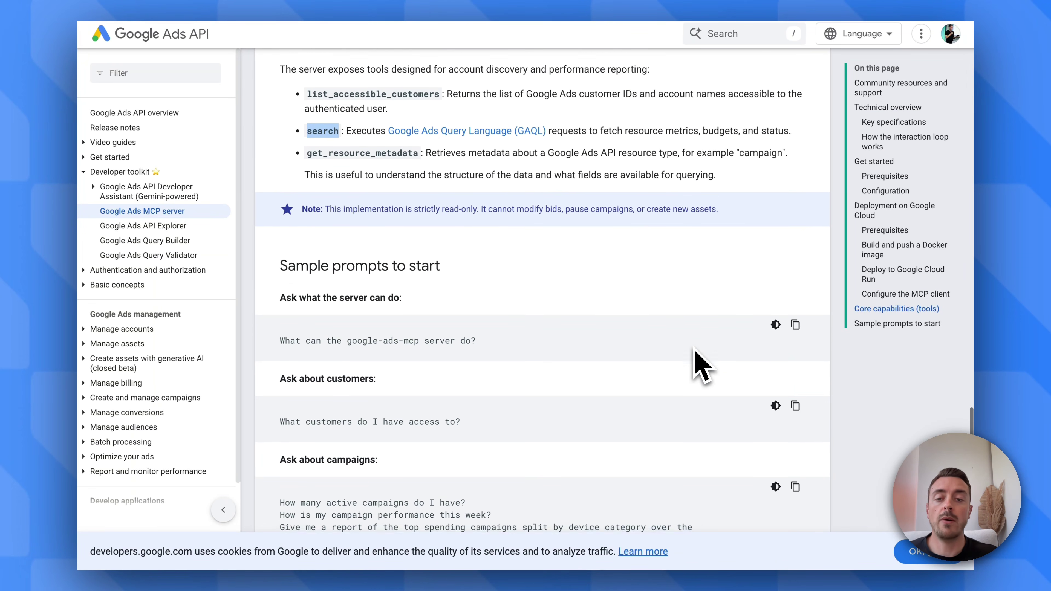
{"action": "scroll", "coordinate": [699, 364], "scroll_direction": "down", "scroll_amount": 3}
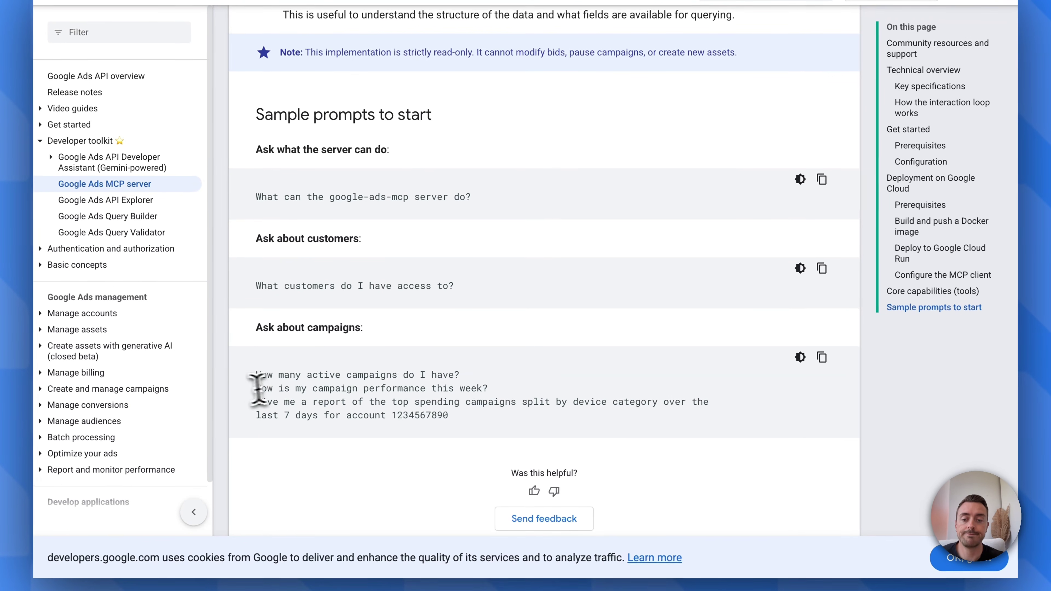
{"action": "triple_click", "coordinate": [286, 398]}
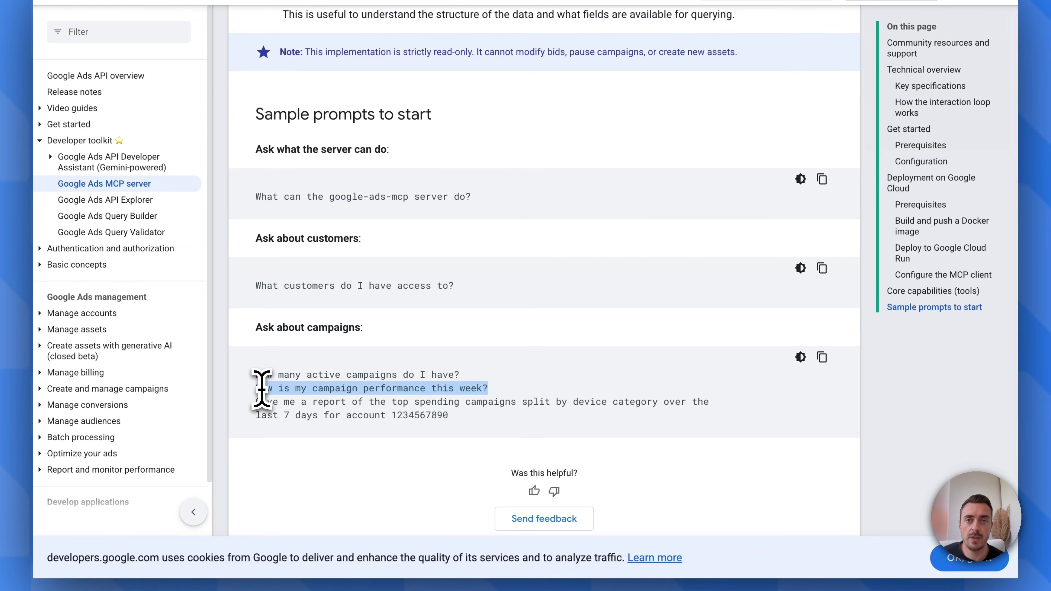
{"action": "left_click", "coordinate": [262, 389]}
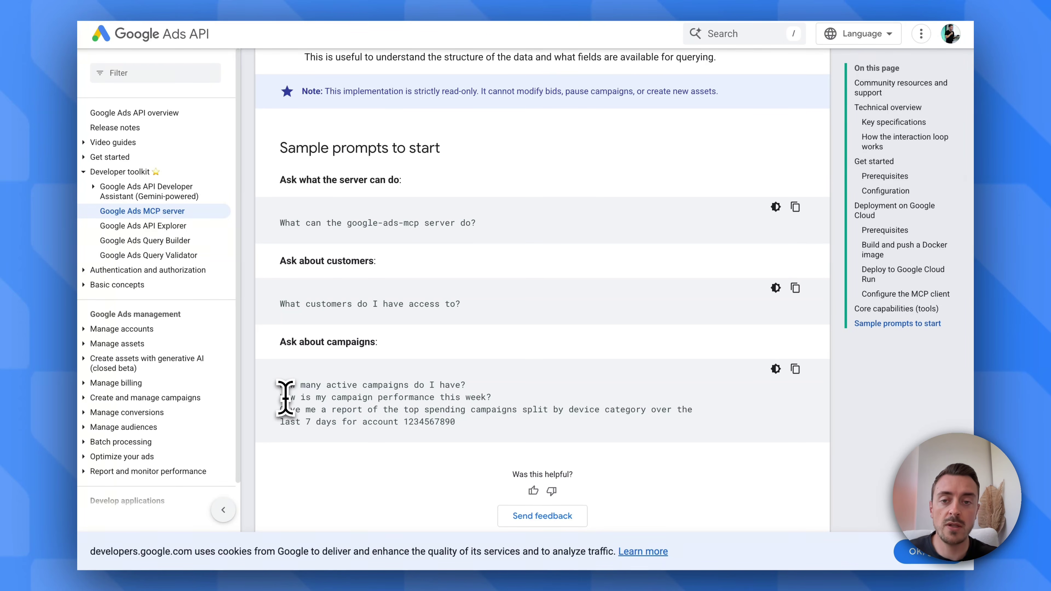
{"action": "scroll", "coordinate": [285, 399], "scroll_direction": "up", "scroll_amount": 20}
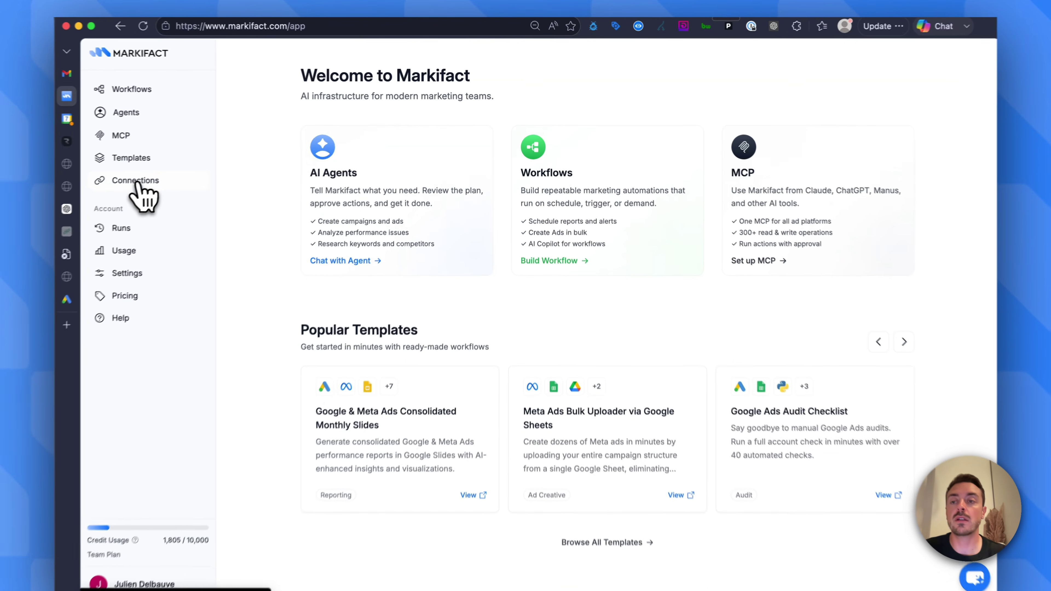
In Markifact, view the Connections page to check the available ad platform integrations.
{"action": "left_click", "coordinate": [138, 182]}
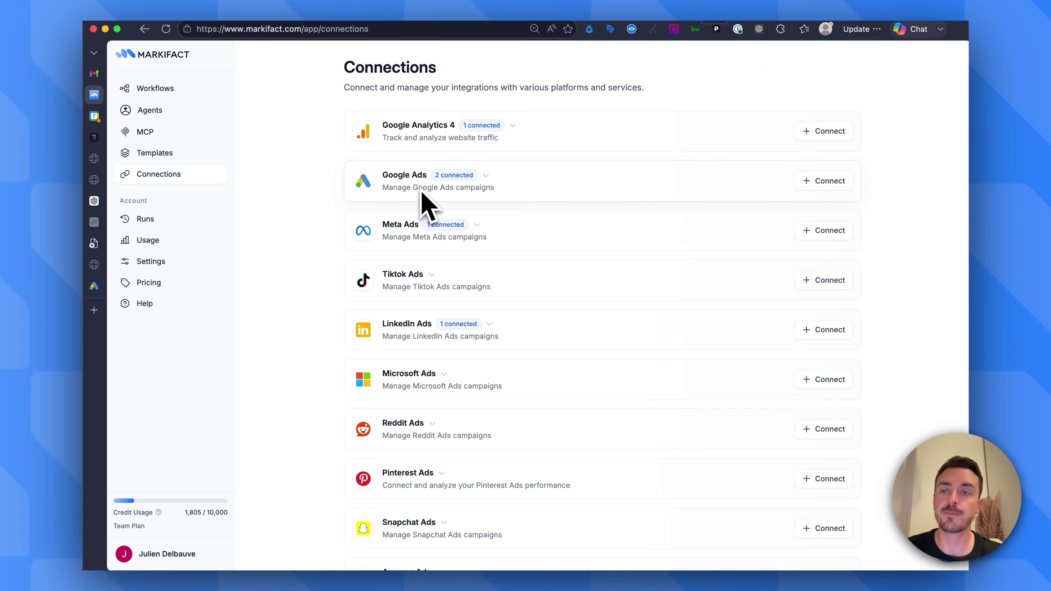
Create a new Markifact MCP server named CLAUDE DESKTOP.
{"action": "left_click", "coordinate": [173, 145]}
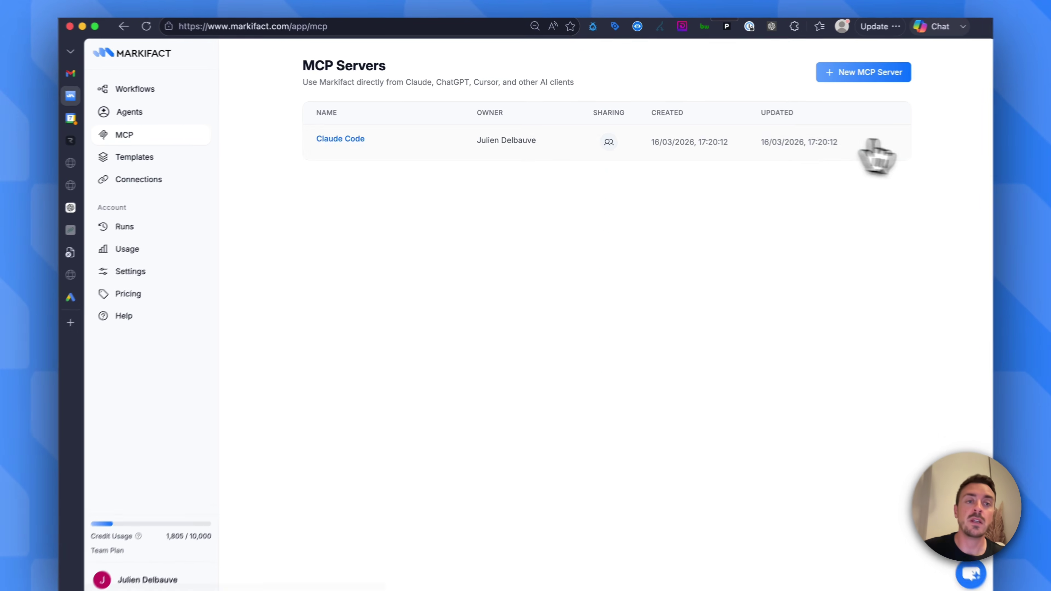
{"action": "left_click", "coordinate": [857, 79]}
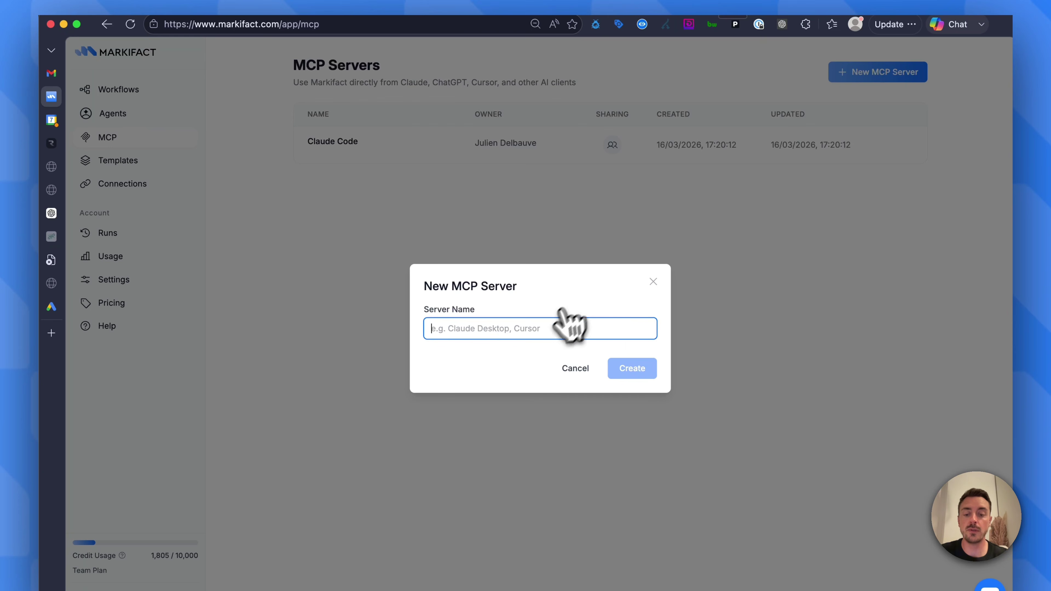
{"action": "type", "text": "CLAUDE DESKTOP"}
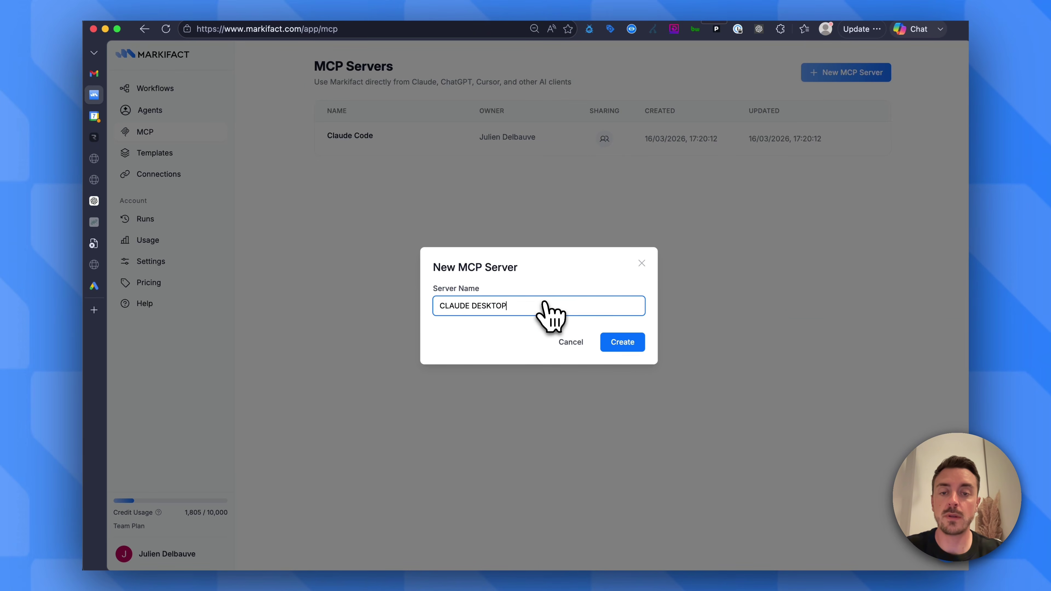
{"action": "key", "text": "Return"}
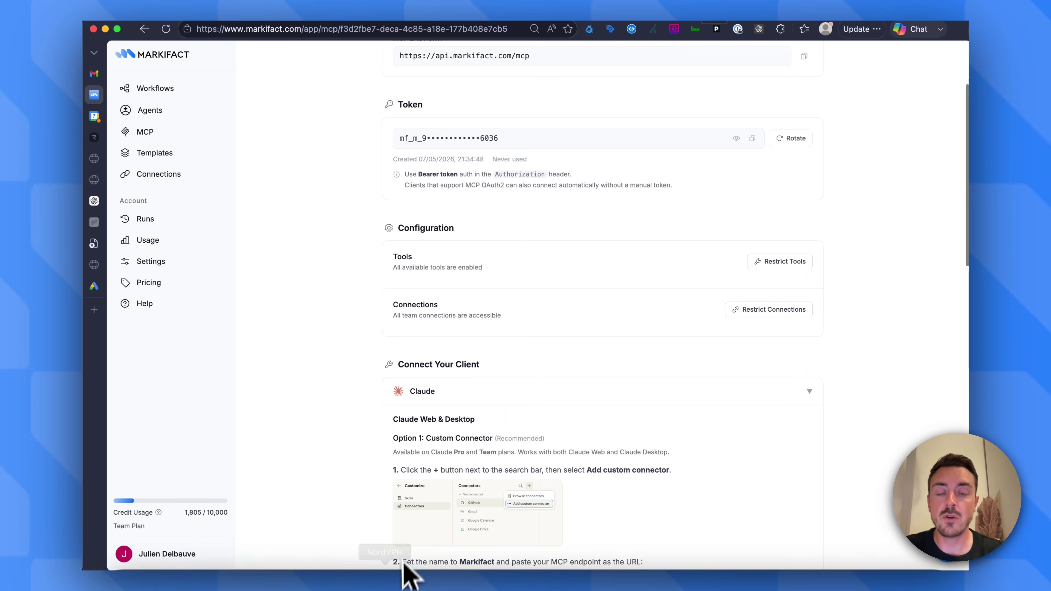
Switch to Claude Desktop and open the connector management page from a new chat.
{"action": "mouse_move", "coordinate": [415, 577]}
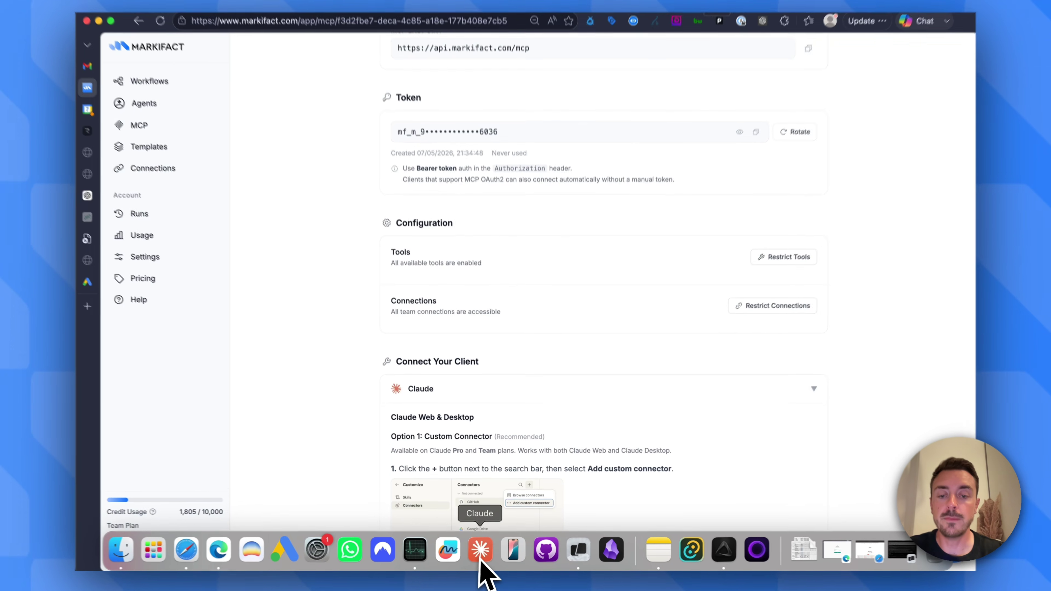
{"action": "left_click", "coordinate": [480, 555]}
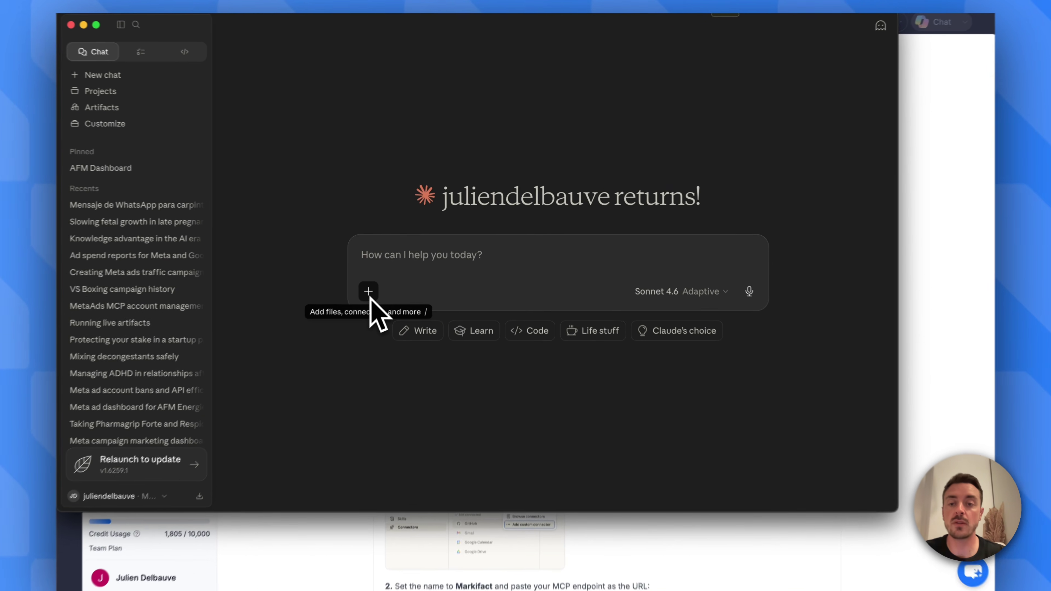
{"action": "left_click", "coordinate": [370, 296]}
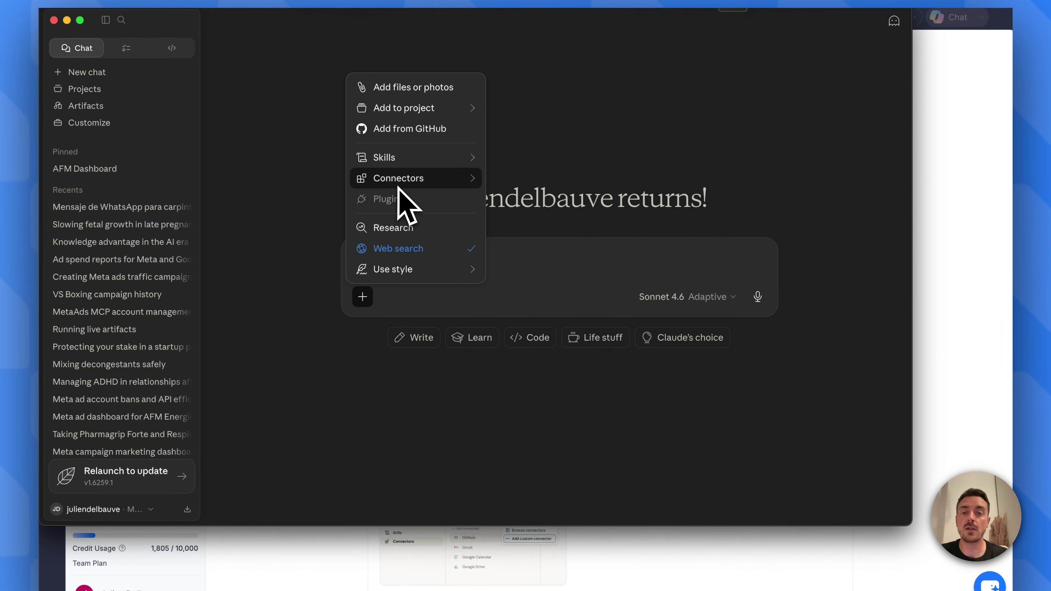
{"action": "mouse_move", "coordinate": [398, 187]}
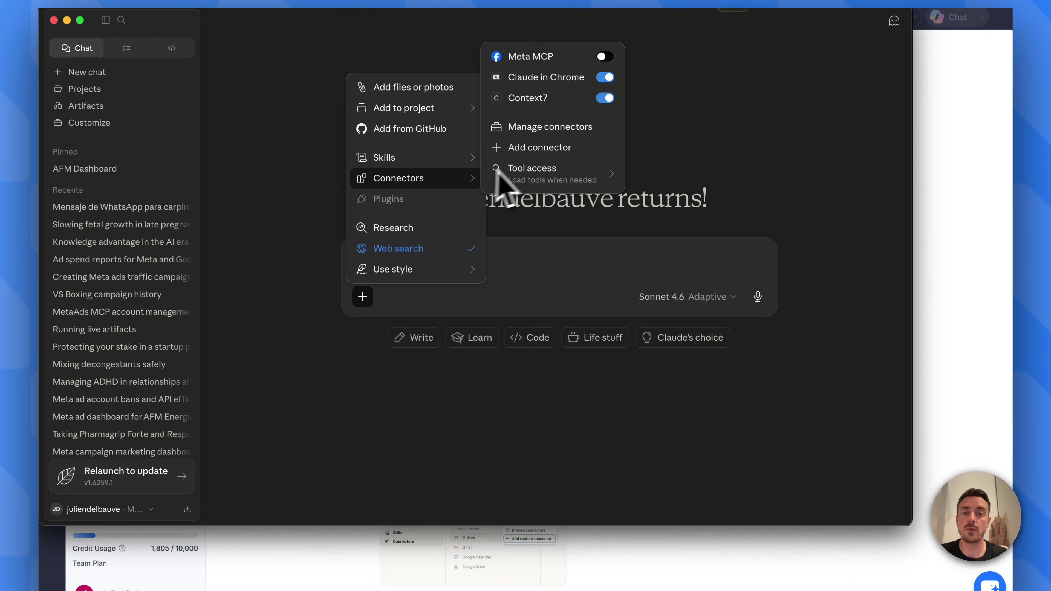
{"action": "left_click", "coordinate": [542, 139]}
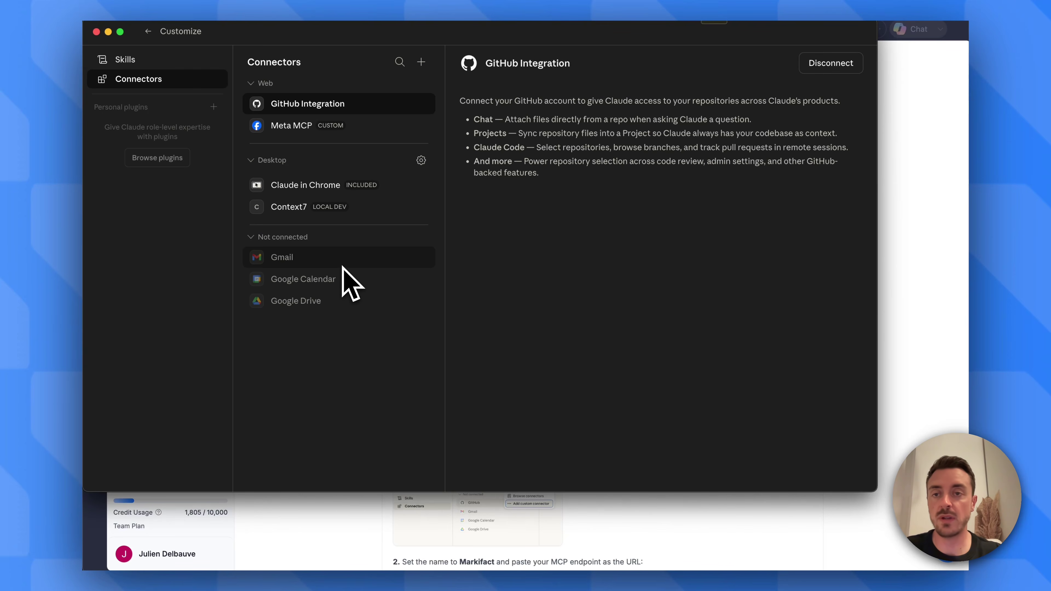
{"action": "left_click", "coordinate": [421, 62]}
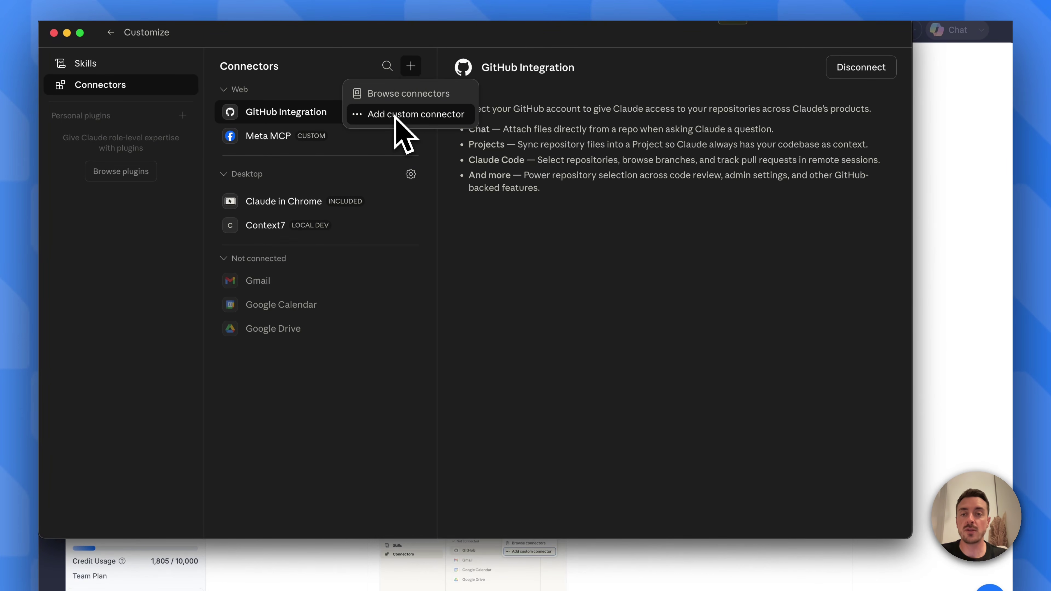
{"action": "left_click", "coordinate": [395, 117]}
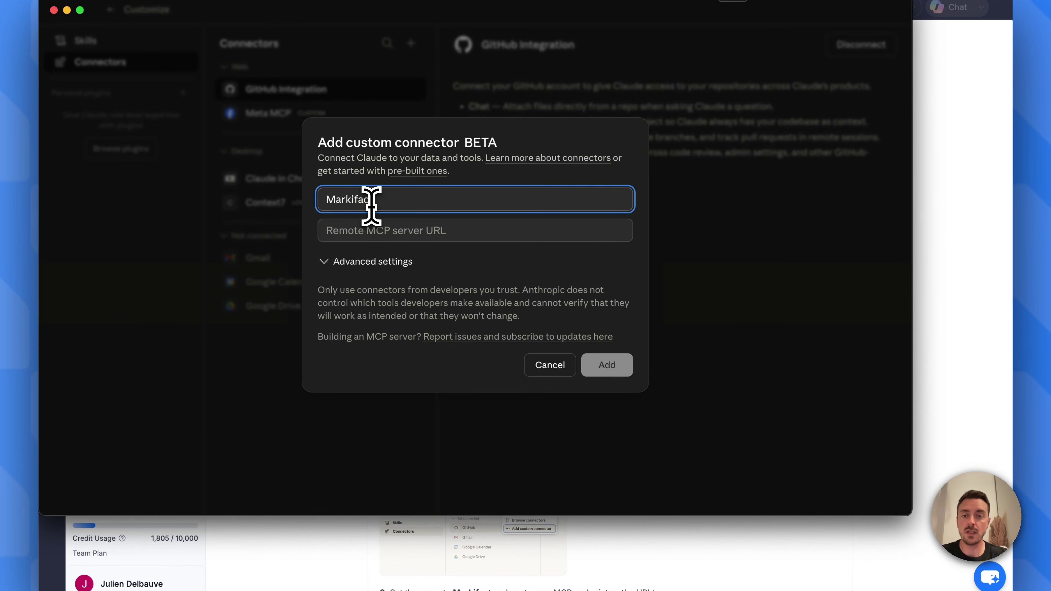
{"action": "type", "text": "Markifact"}
{"action": "left_click", "coordinate": [378, 228]}
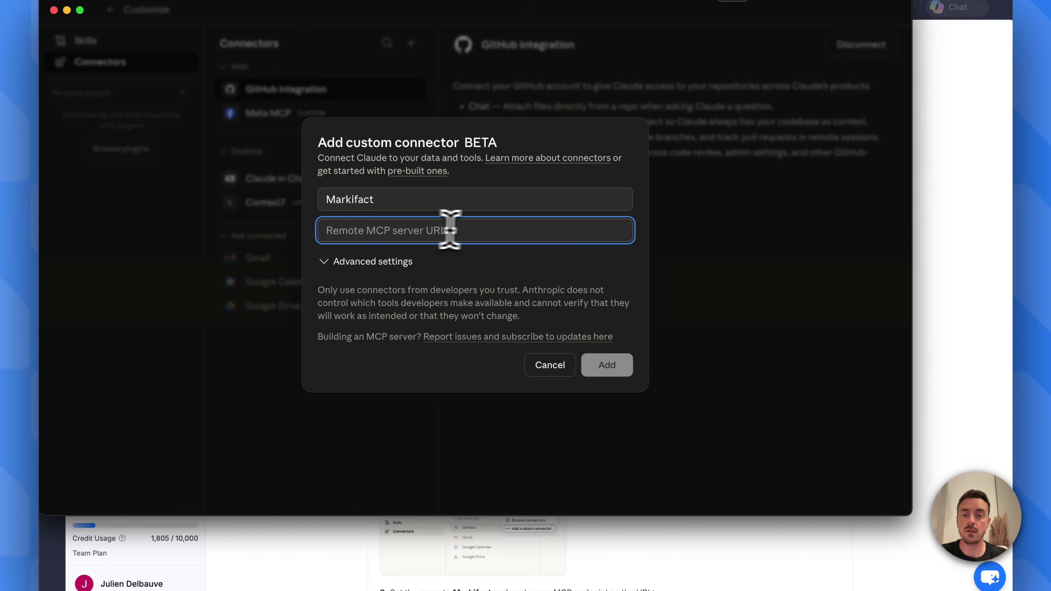
{"action": "left_click", "coordinate": [938, 404]}
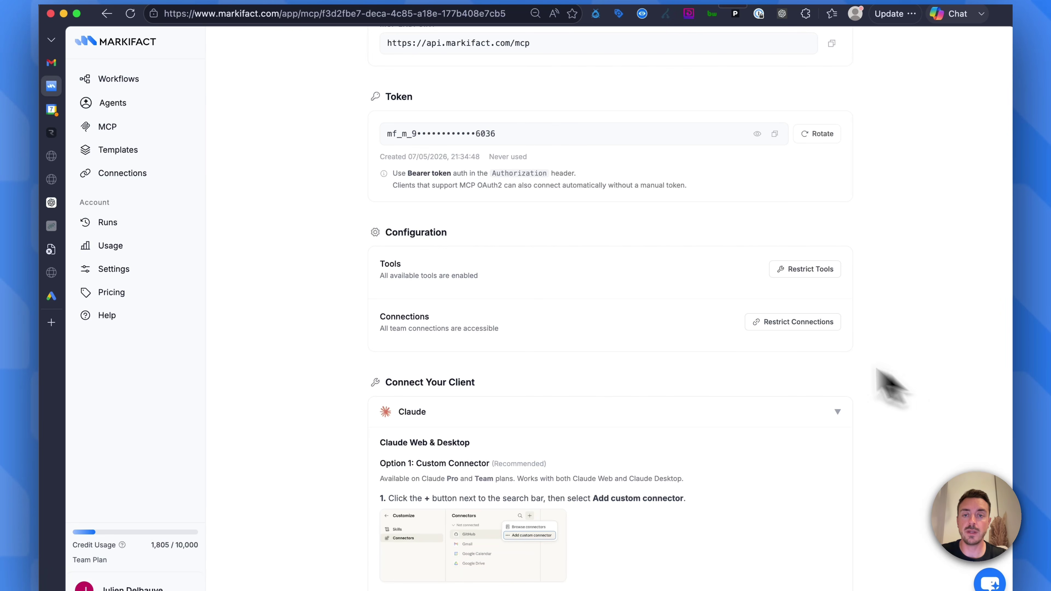
{"action": "scroll", "coordinate": [563, 154], "scroll_direction": "up", "scroll_amount": 1}
{"action": "left_click", "coordinate": [831, 76]}
{"action": "key", "text": "super+Tab"}
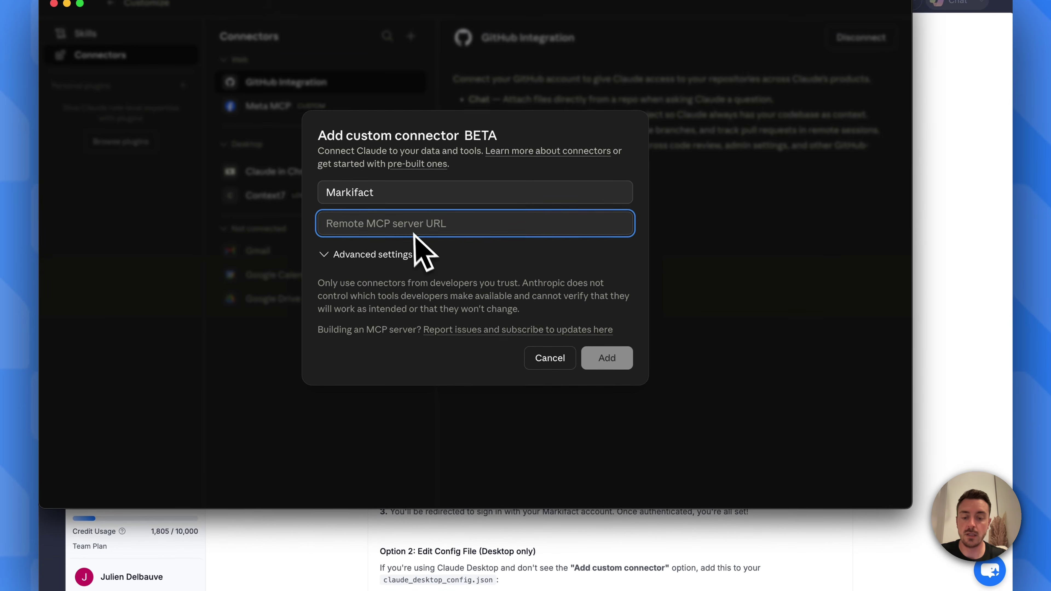
{"action": "key", "text": "super+v"}
{"action": "left_click", "coordinate": [601, 366]}
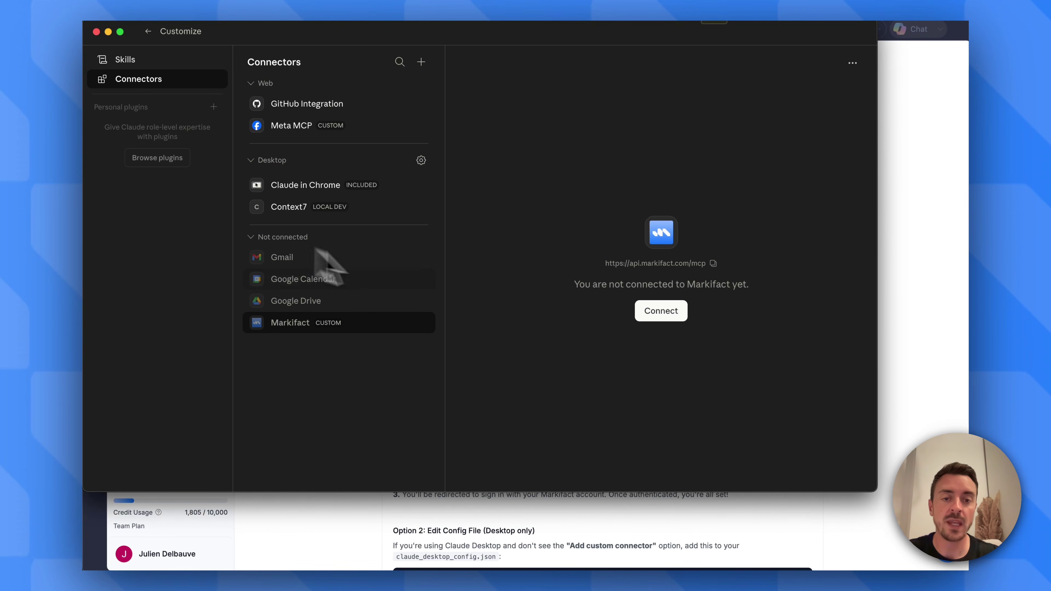
Connect the Markifact connector by authorizing access for the CLAUDE DESKTOP MCP server, and check the connector list in a new chat.
{"action": "left_click", "coordinate": [657, 311]}
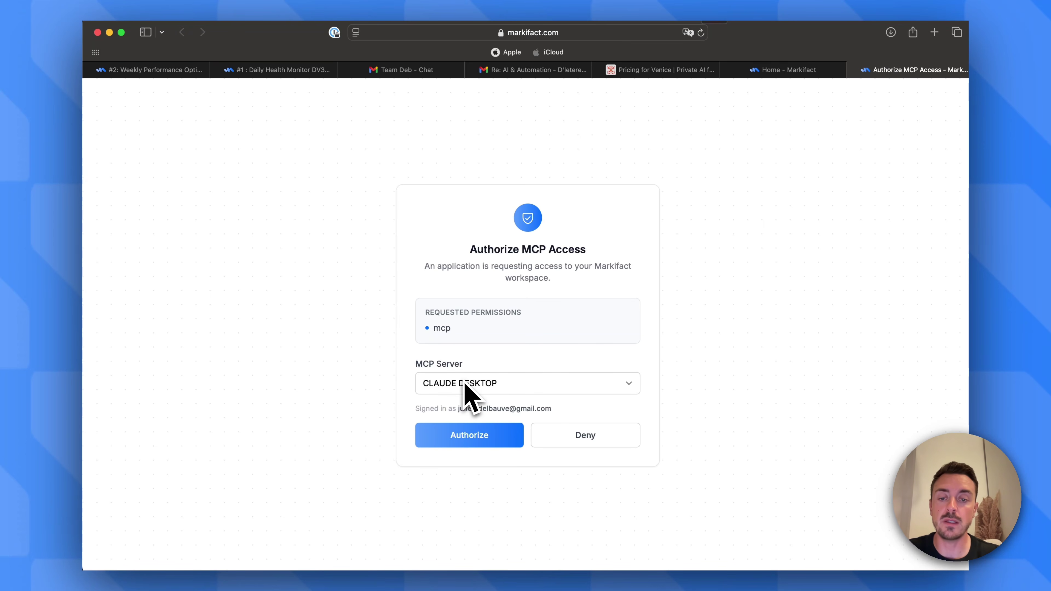
{"action": "left_click", "coordinate": [460, 443]}
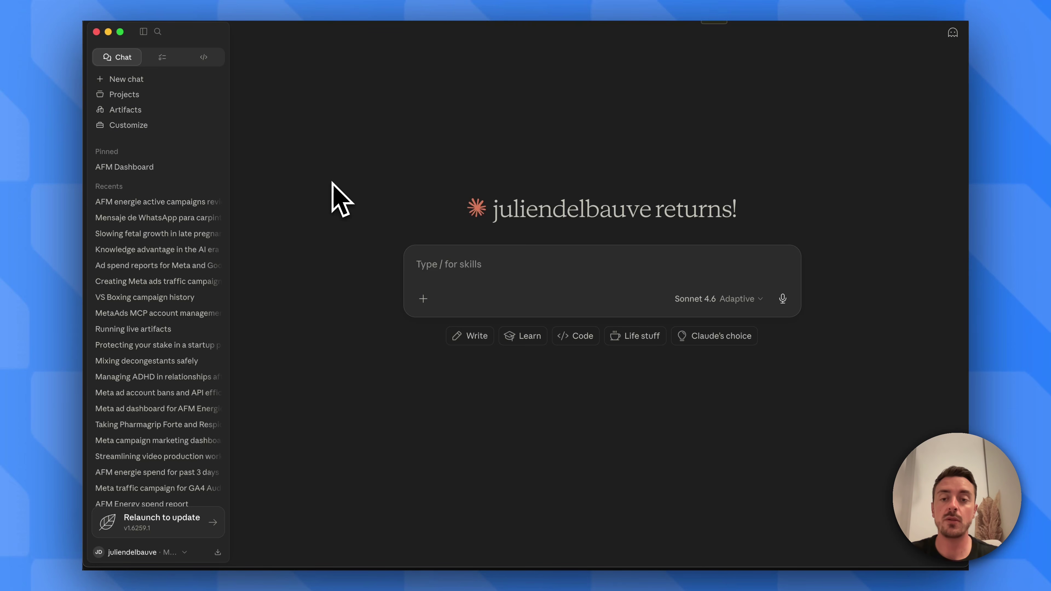
{"action": "left_click", "coordinate": [423, 298]}
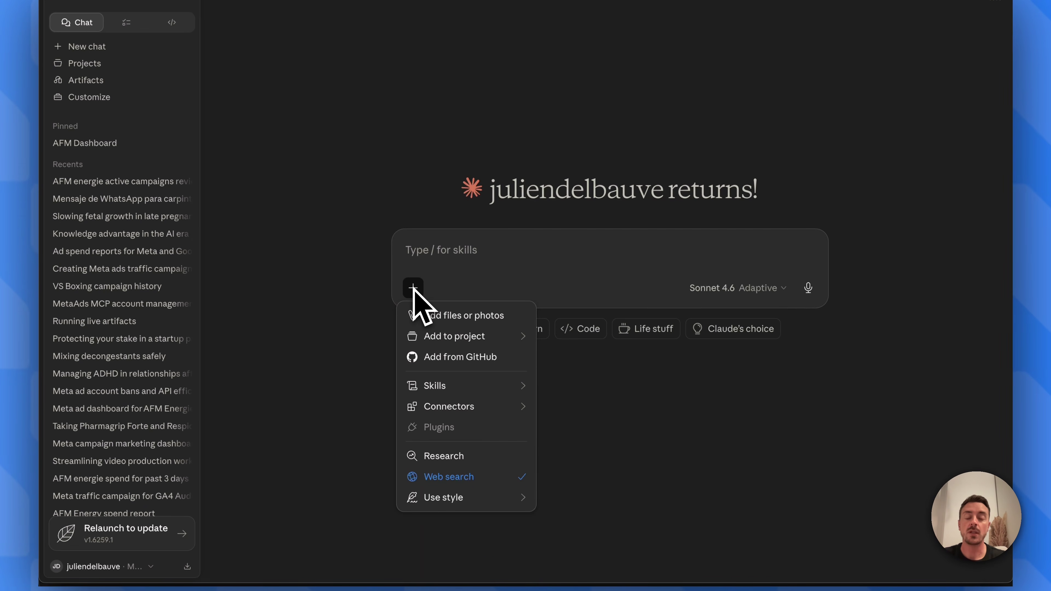
{"action": "mouse_move", "coordinate": [455, 406]}
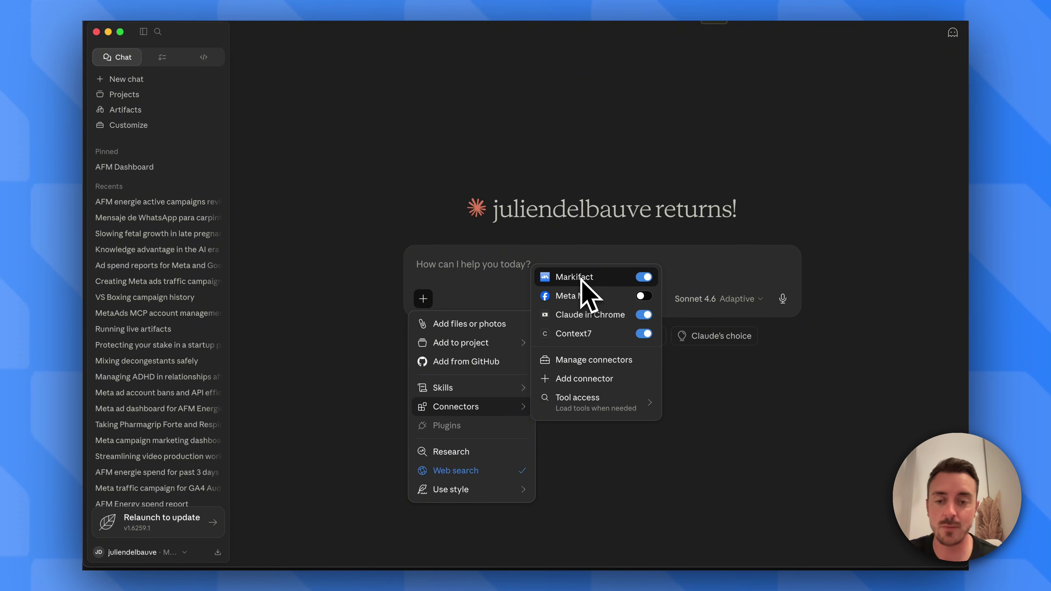
Ask Claude to use markifact MCP, check the google ads account LFI Anvers, and list the current active campaigns.
{"action": "left_click", "coordinate": [476, 266]}
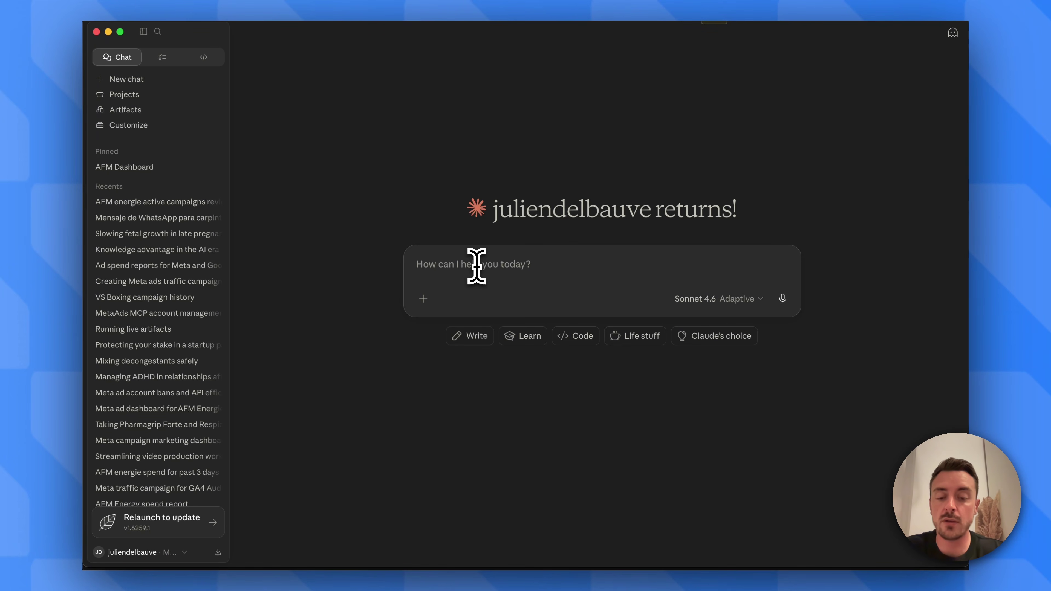
{"action": "type", "text": "Use markifac"}
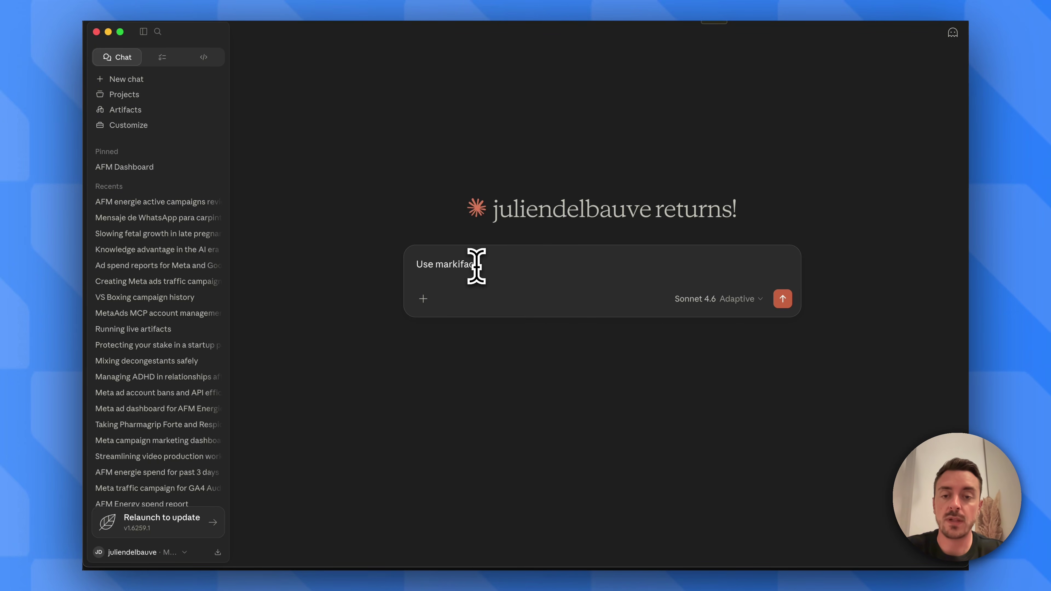
{"action": "type", "text": "t MCP,"}
{"action": "key", "text": "shift+Return"}
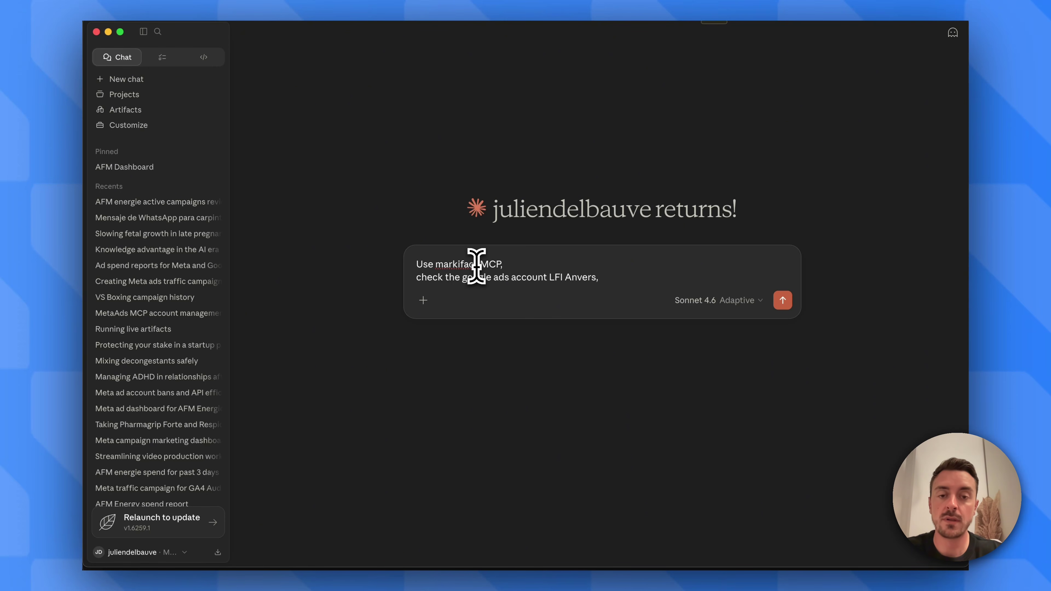
{"action": "key", "text": "shift+Return"}
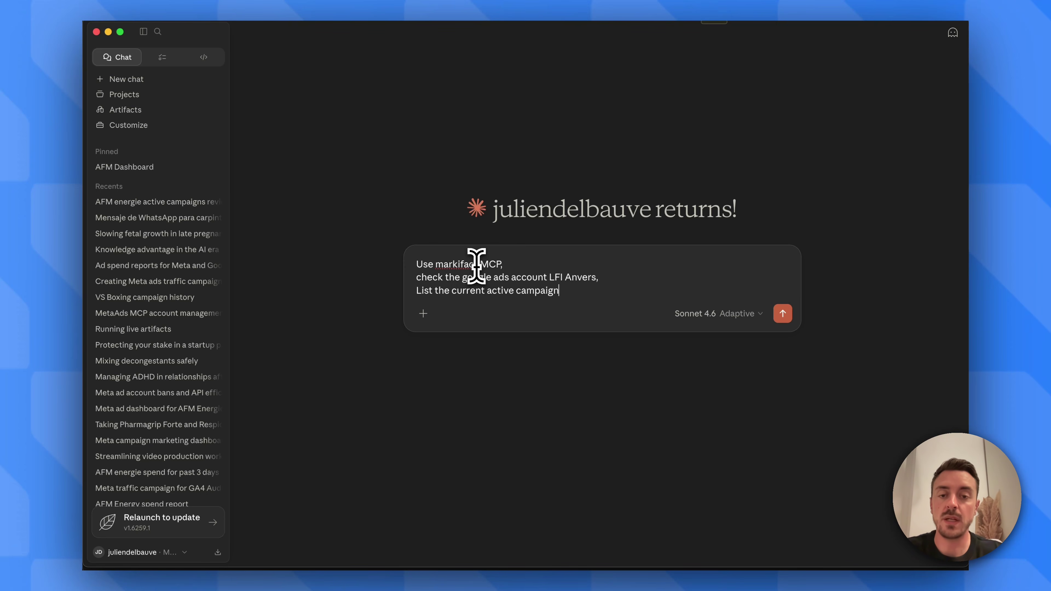
{"action": "type", "text": "List the current active campaigns."}
{"action": "key", "text": "Return"}
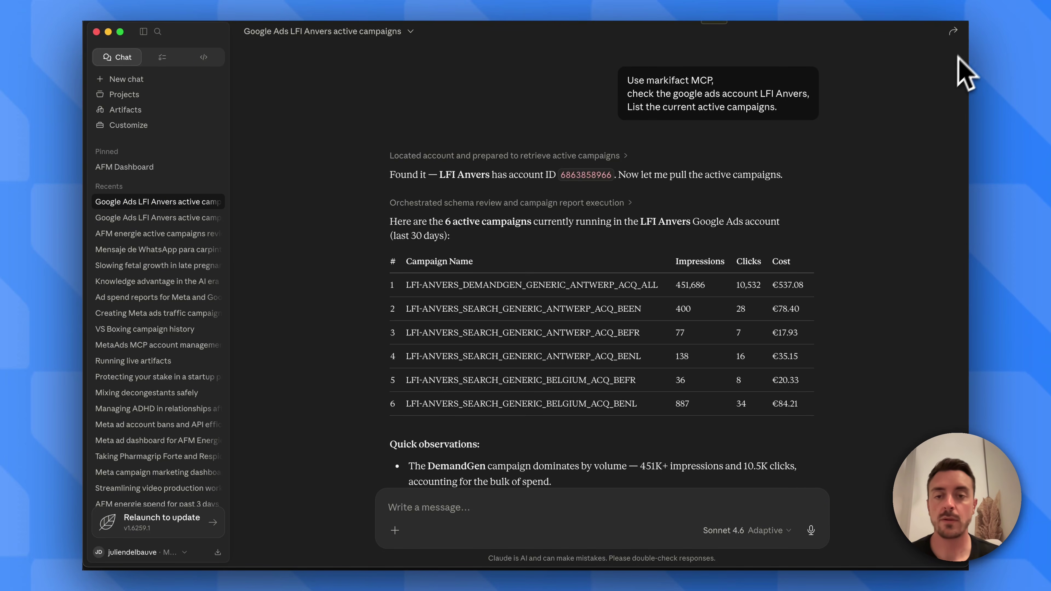
Request the search campaigns' top 10 search terms for the past 14 days and a search versus mentioned campaign table comparing cost, cost per conversion and conversion volume.
{"action": "scroll", "coordinate": [658, 253], "scroll_direction": "down", "scroll_amount": 3}
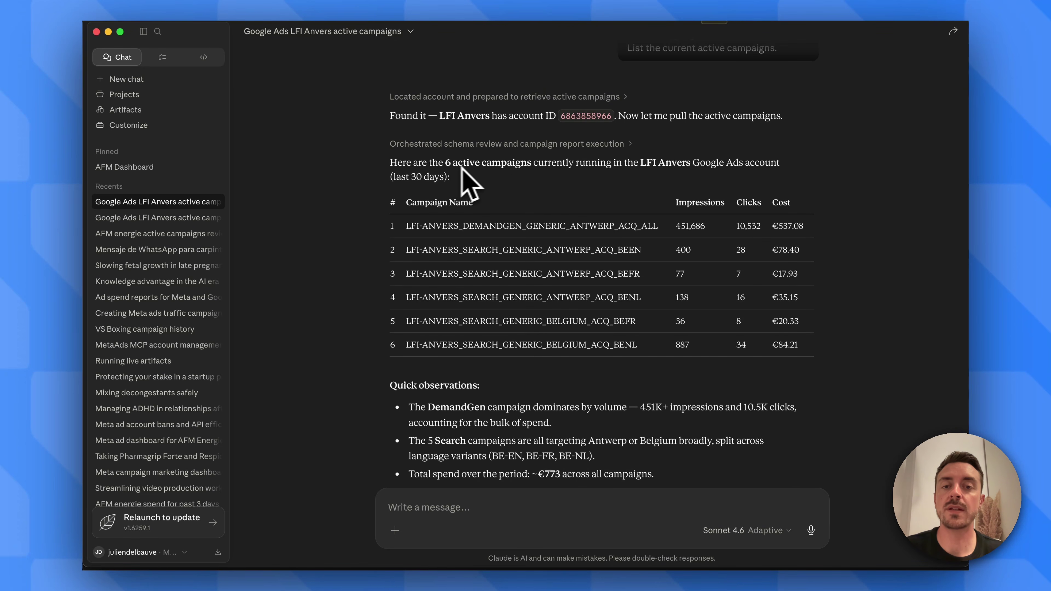
{"action": "scroll", "coordinate": [586, 190], "scroll_direction": "down", "scroll_amount": 2}
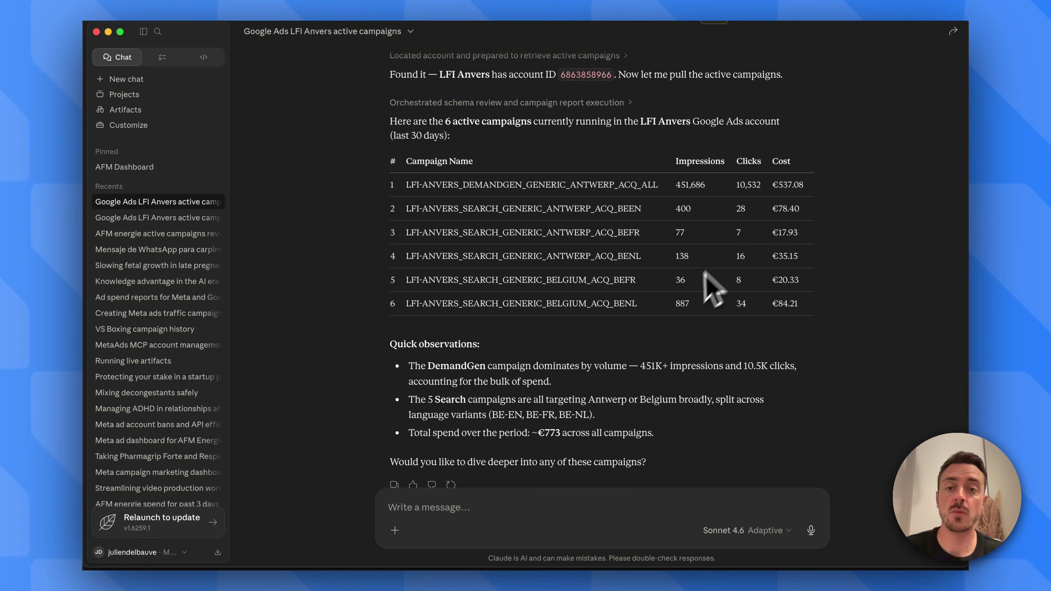
{"action": "scroll", "coordinate": [537, 273], "scroll_direction": "down", "scroll_amount": 4}
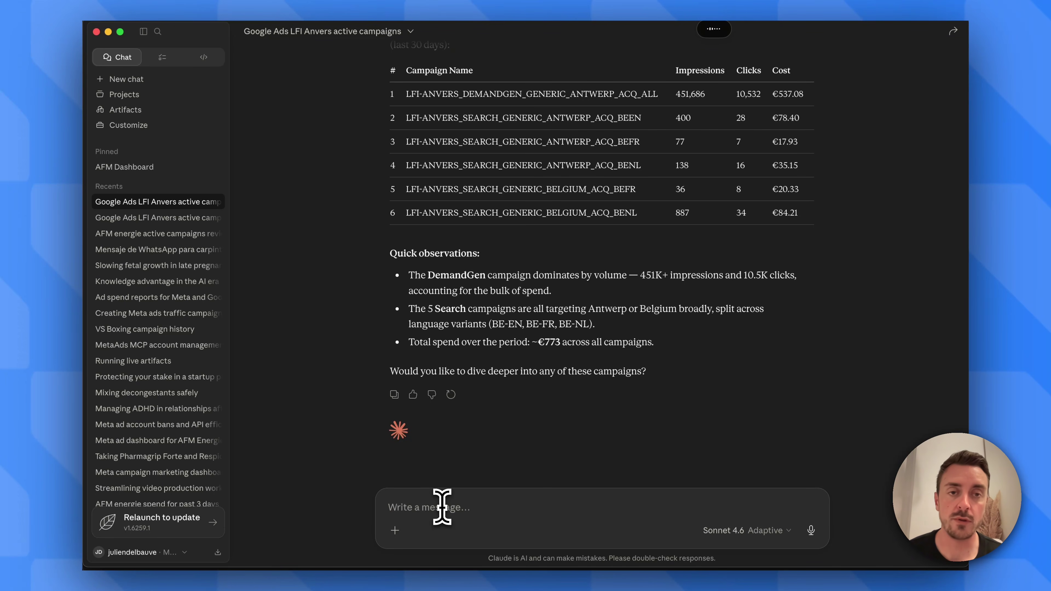
{"action": "key", "text": "Return"}
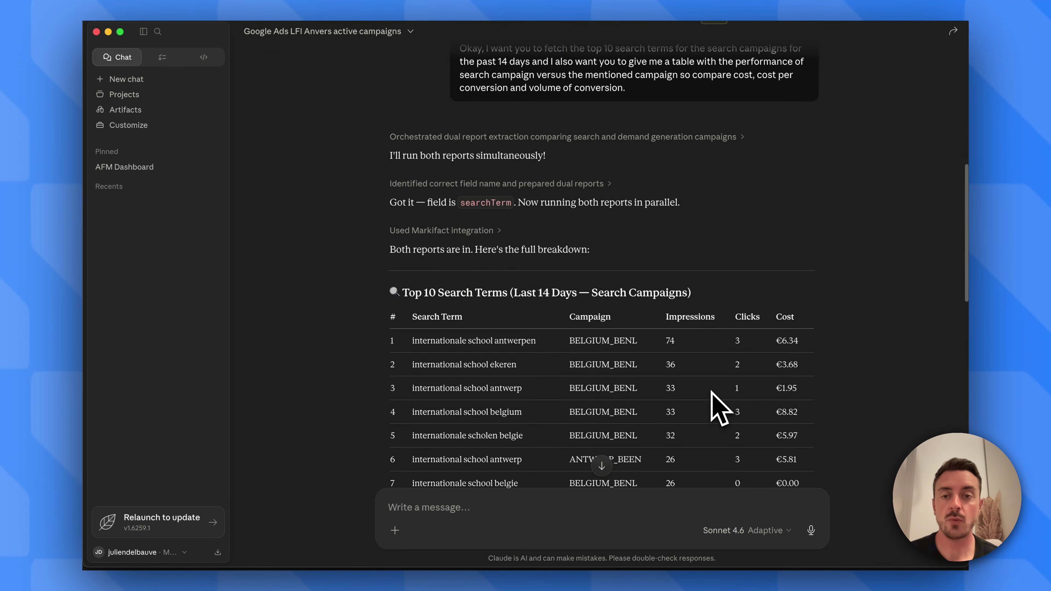
Review the response's top 10 search terms, the Search versus DemandGen performance comparison across all its columns, and the key takeaways.
{"action": "scroll", "coordinate": [715, 408], "scroll_direction": "down", "scroll_amount": 5}
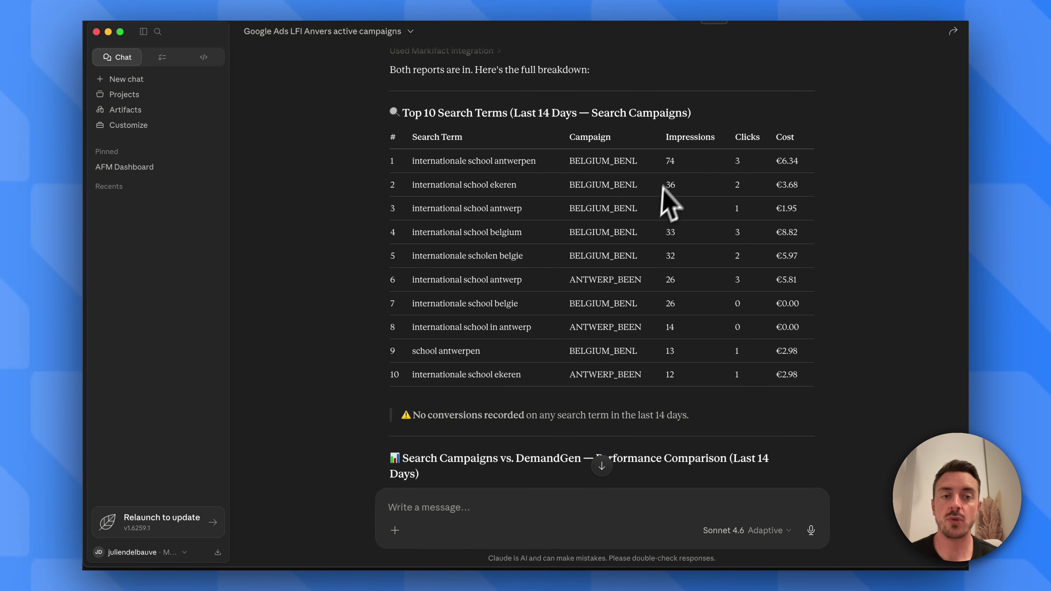
{"action": "scroll", "coordinate": [680, 294], "scroll_direction": "down", "scroll_amount": 5}
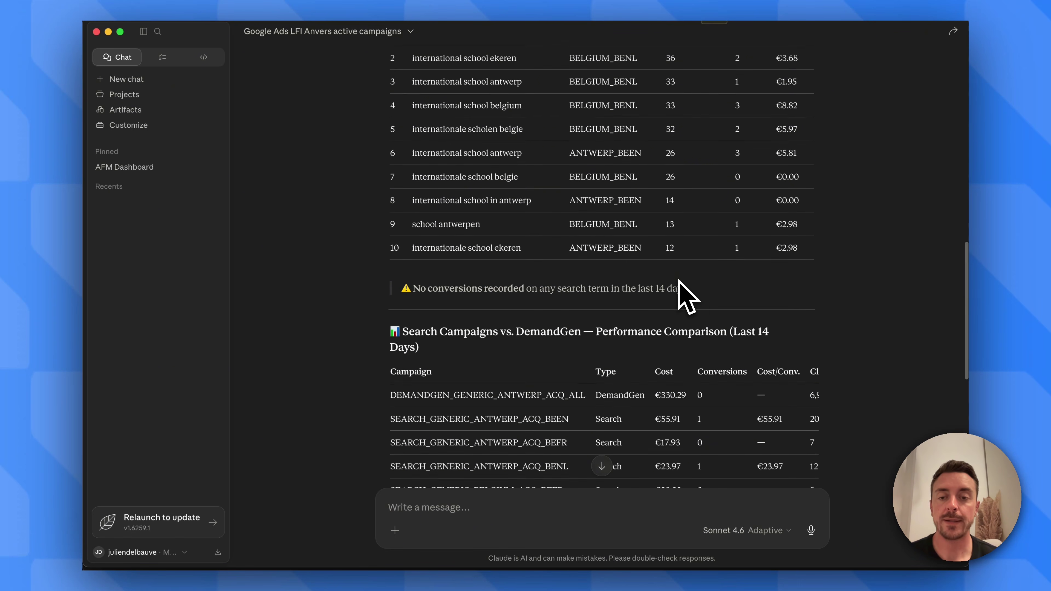
{"action": "scroll", "coordinate": [680, 294], "scroll_direction": "down", "scroll_amount": 3}
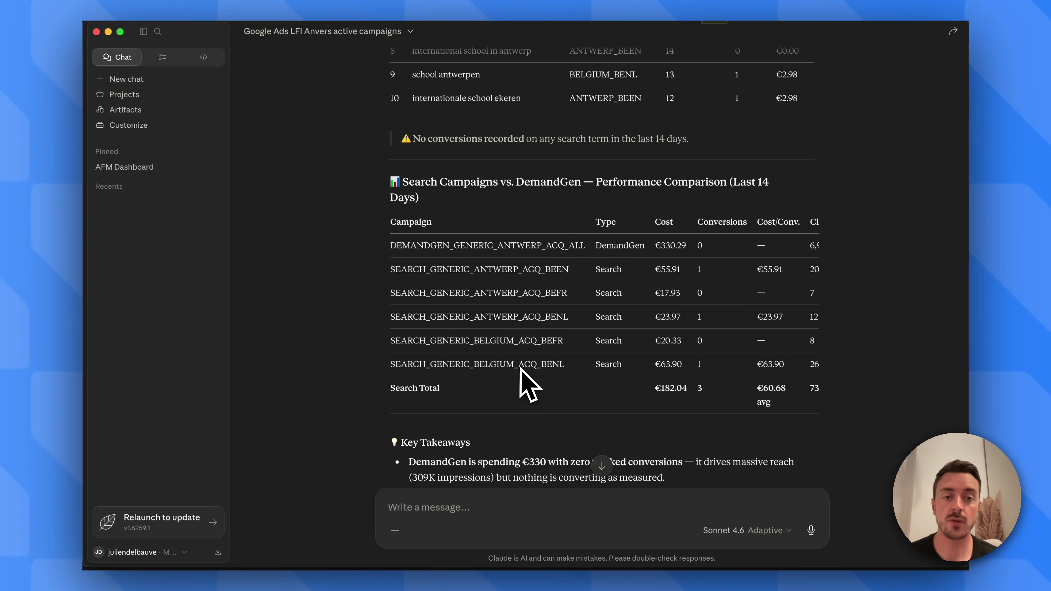
{"action": "scroll", "coordinate": [573, 376], "scroll_direction": "right", "scroll_amount": 3}
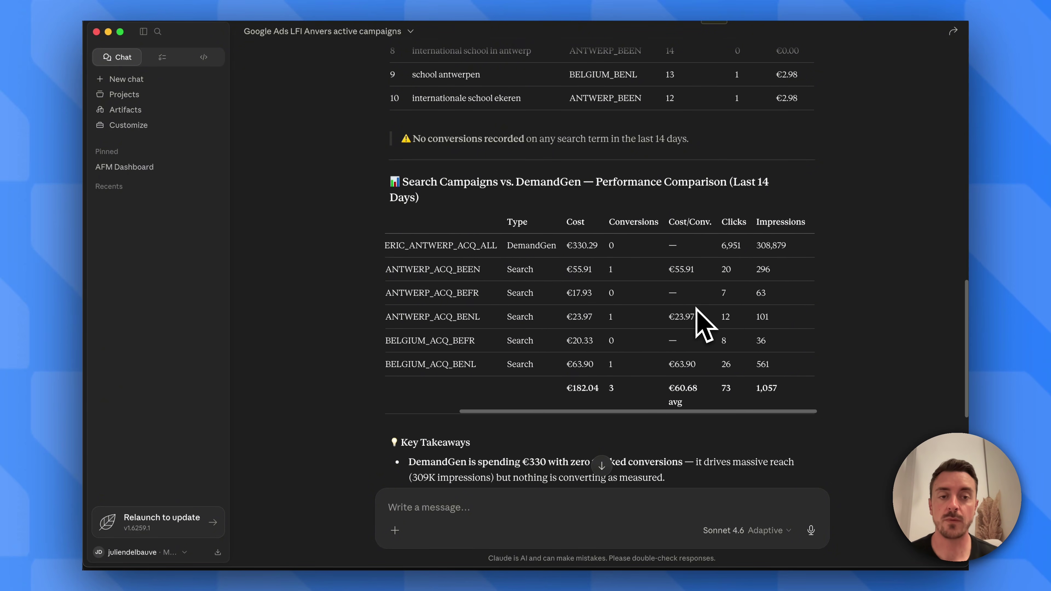
{"action": "scroll", "coordinate": [677, 305], "scroll_direction": "left", "scroll_amount": 3}
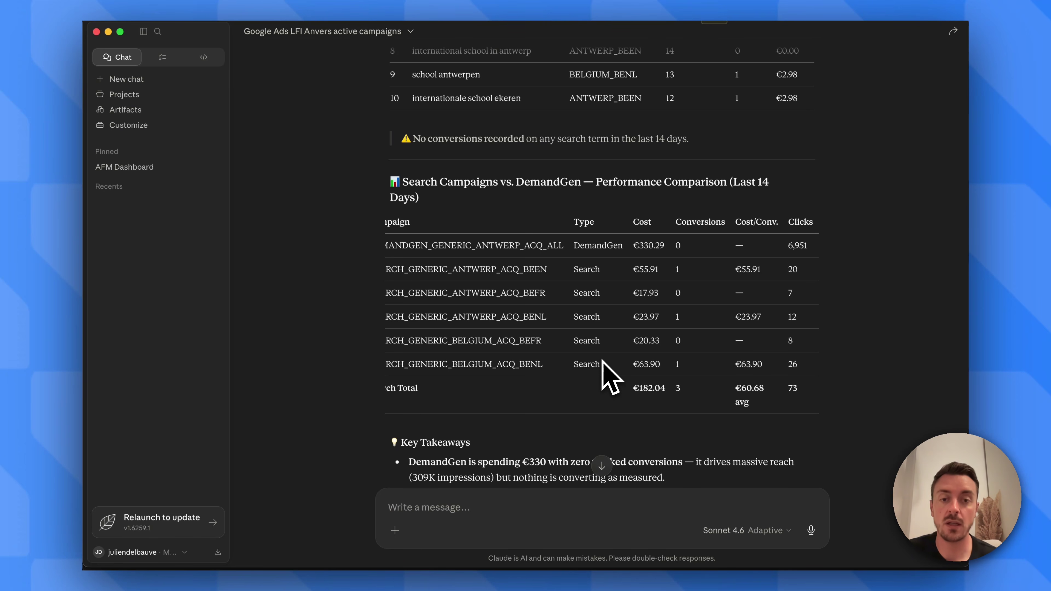
{"action": "scroll", "coordinate": [644, 397], "scroll_direction": "down", "scroll_amount": 3}
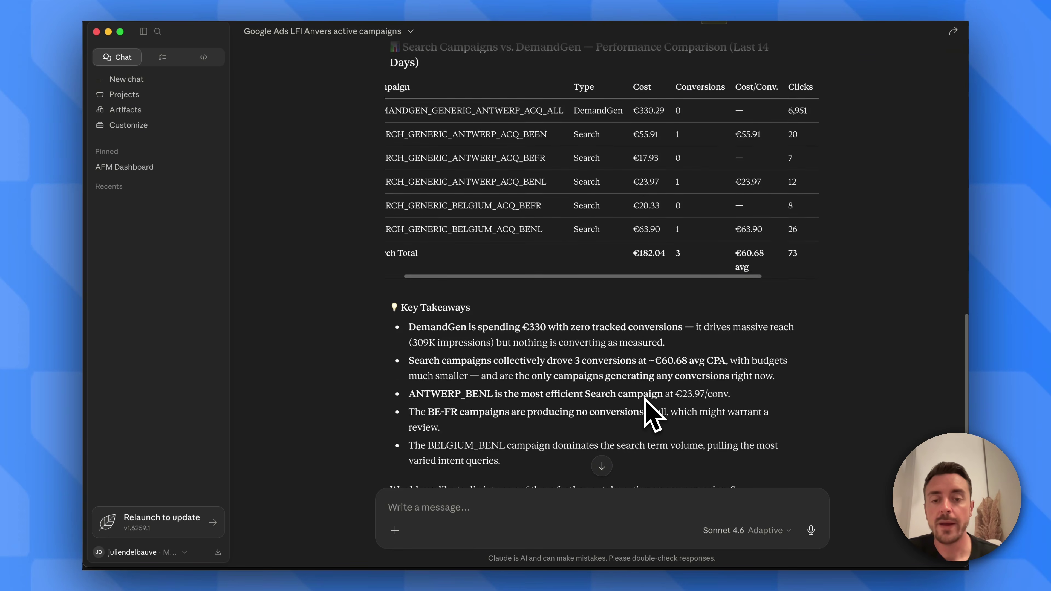
{"action": "scroll", "coordinate": [644, 397], "scroll_direction": "down", "scroll_amount": 5}
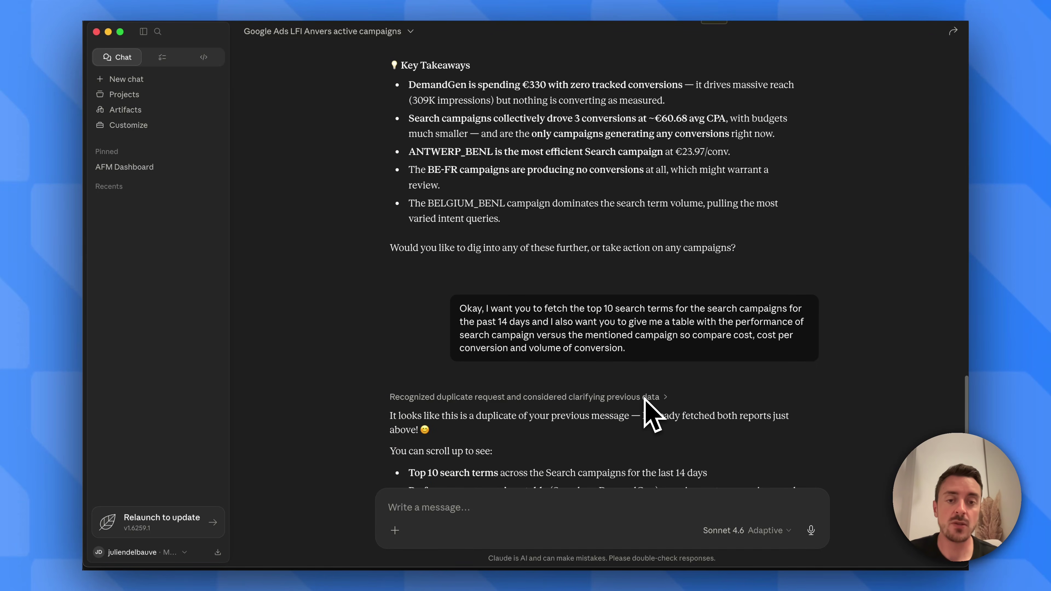
Ask Claude to pause the LFI Anvers campaigns containing _BENL, confirm the two listed campaigns, and allow Markifact's write operation.
{"action": "scroll", "coordinate": [650, 399], "scroll_direction": "up", "scroll_amount": 1}
{"action": "scroll", "coordinate": [652, 410], "scroll_direction": "down", "scroll_amount": 5}
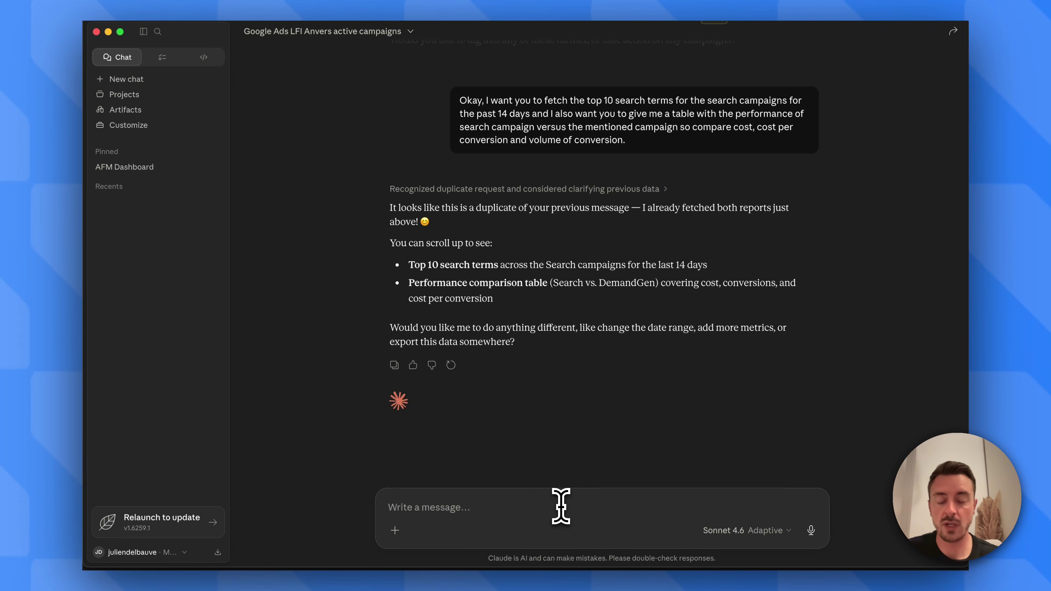
{"action": "type", "text": "In my account LFI Anvers, can you pause the campaigns that contain _BENL"}
{"action": "key", "text": "Return"}
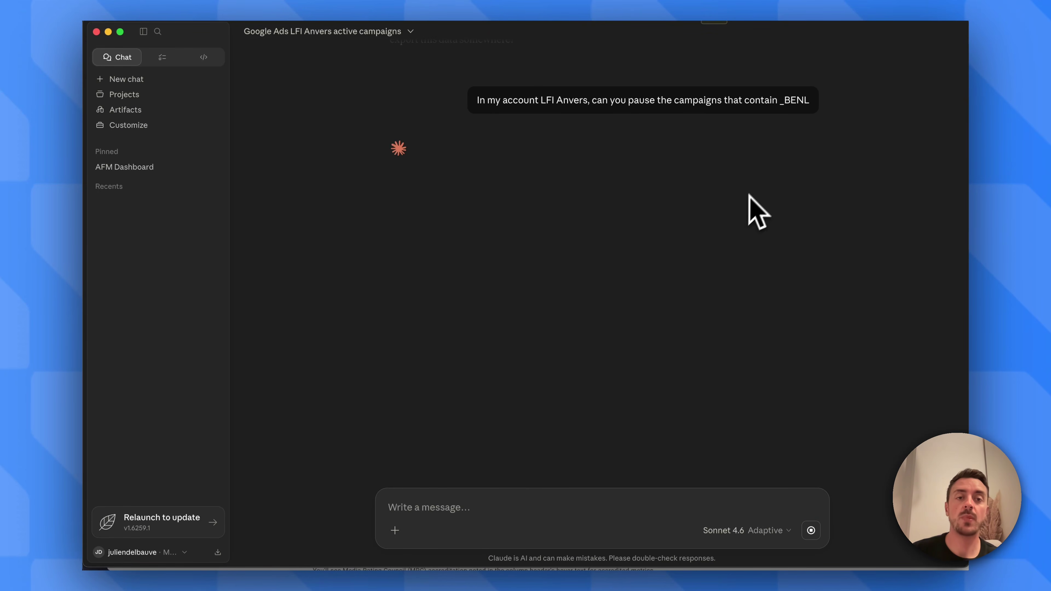
{"action": "double_click", "coordinate": [797, 100]}
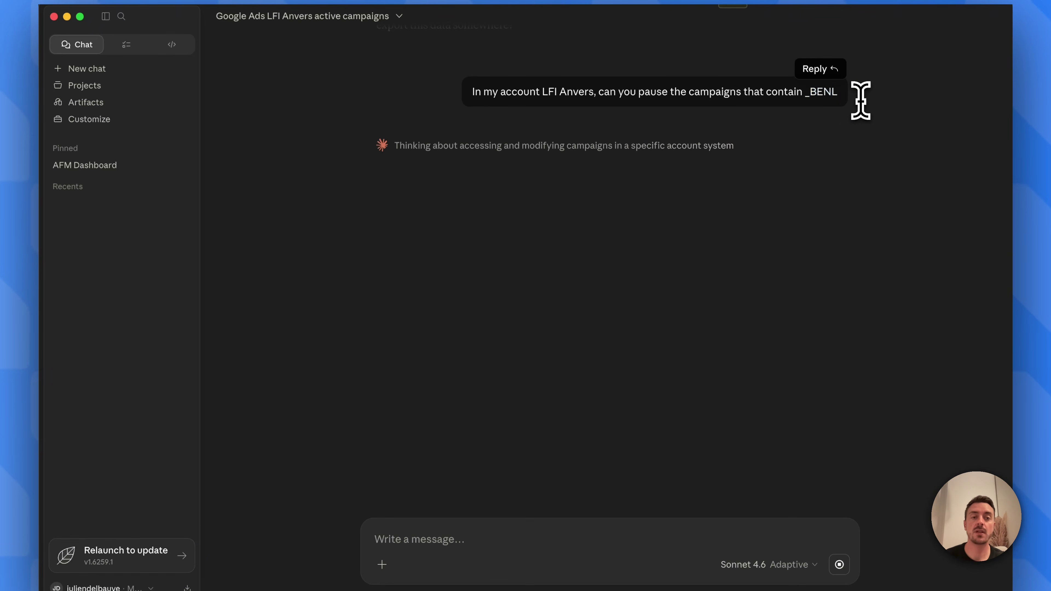
{"action": "left_click", "coordinate": [860, 101]}
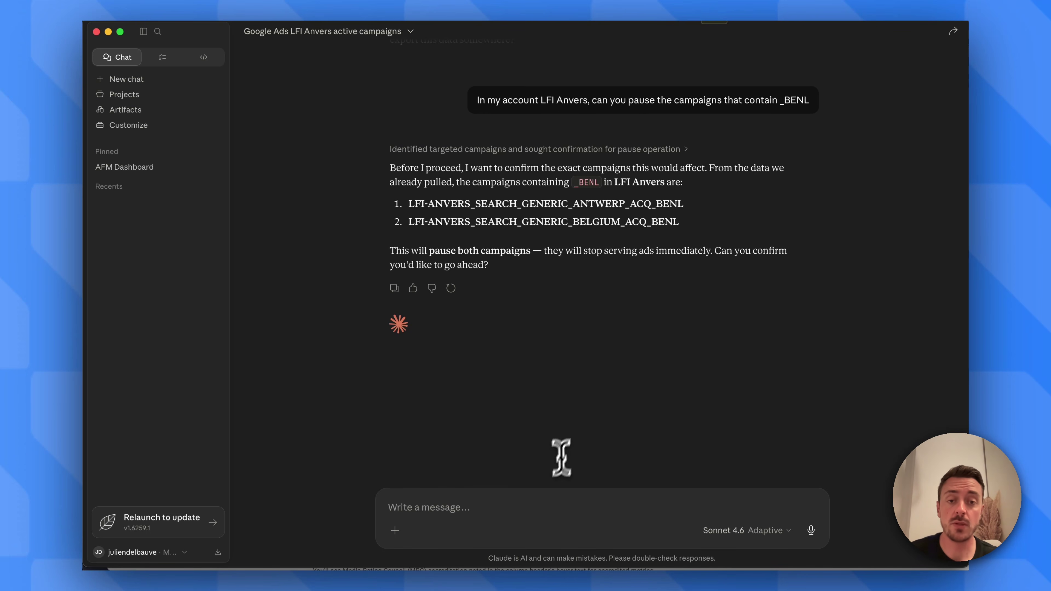
{"action": "type", "text": "Yes"}
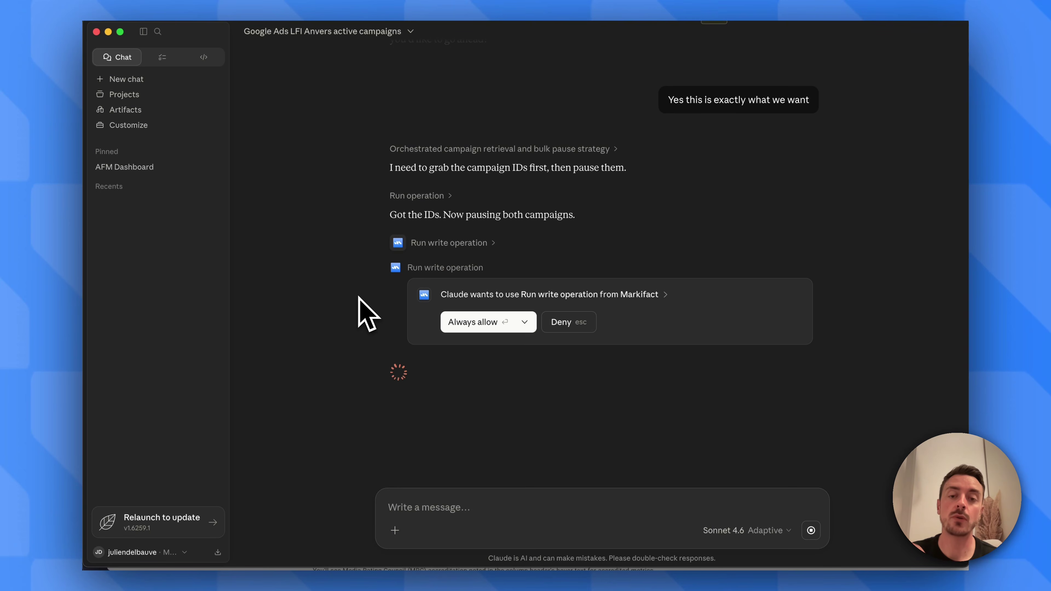
{"action": "left_click", "coordinate": [491, 325]}
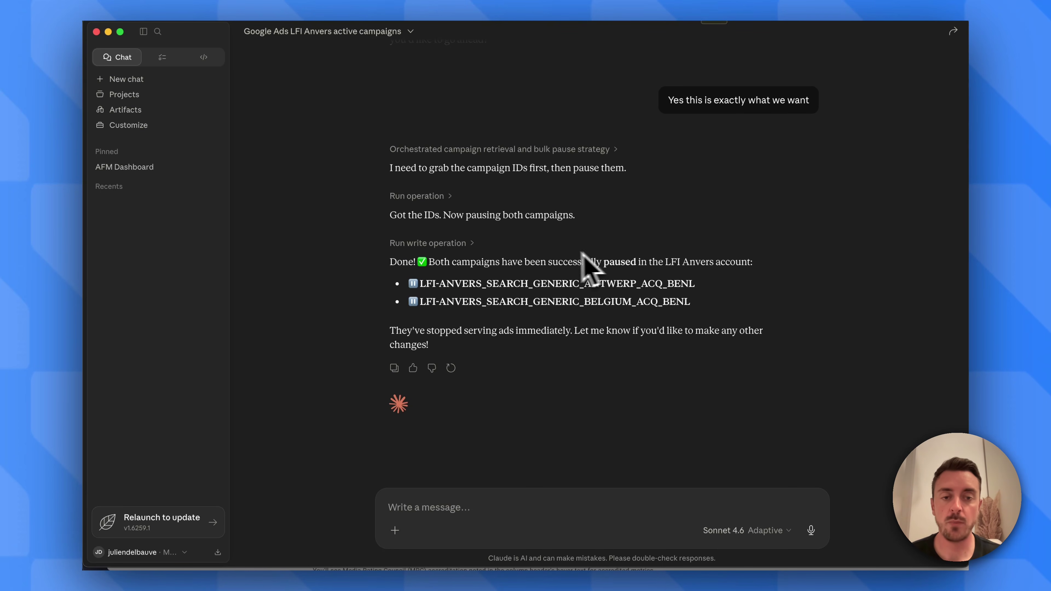
Switch to Google Ads in Microsoft Edge and reload the campaigns table to check the _BENL campaigns' status.
{"action": "mouse_move", "coordinate": [344, 577]}
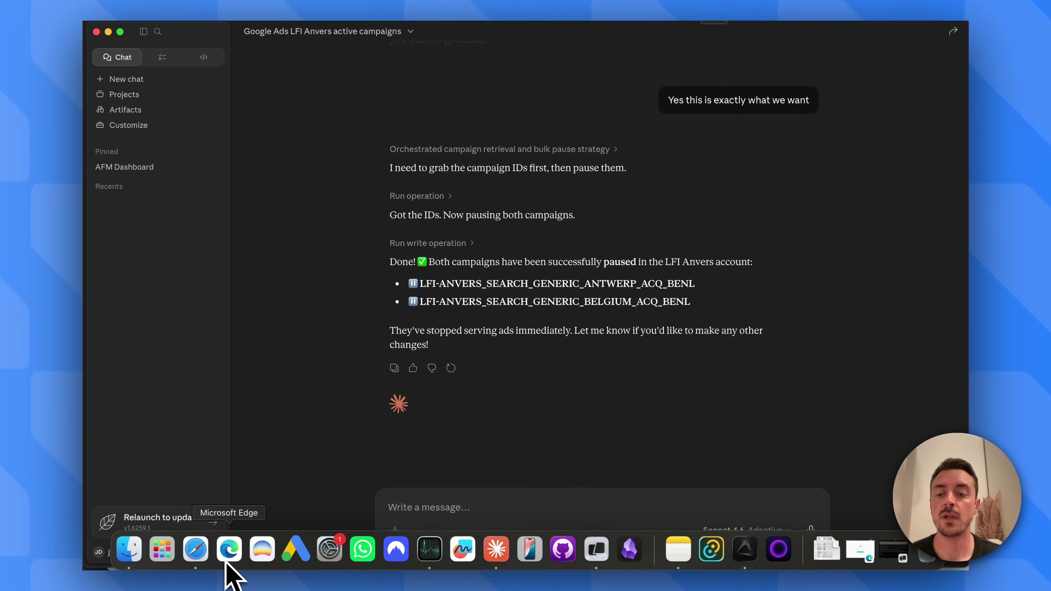
{"action": "left_click", "coordinate": [230, 559]}
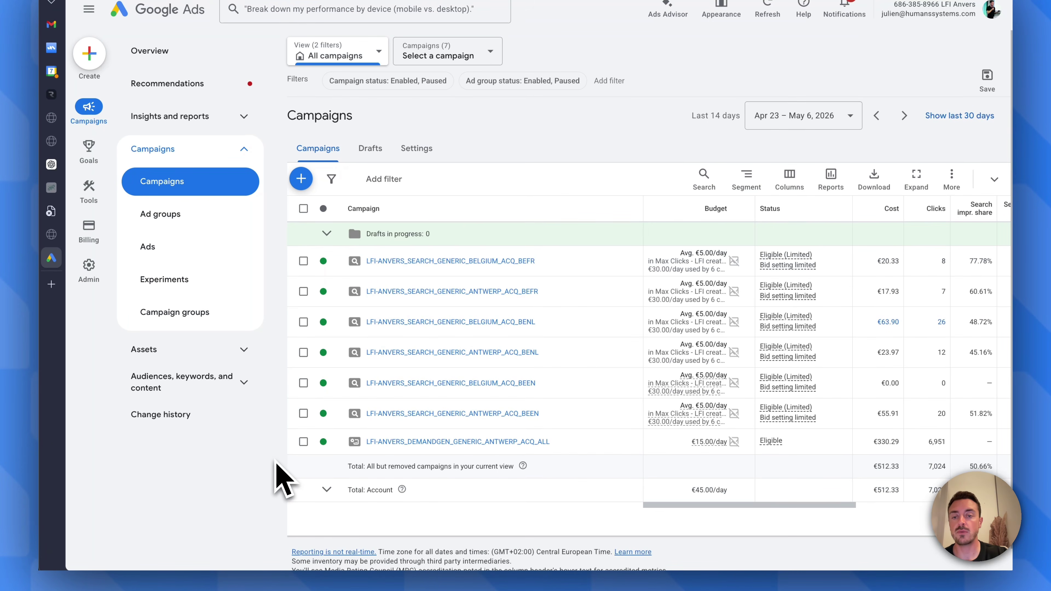
{"action": "key", "text": "super+r"}
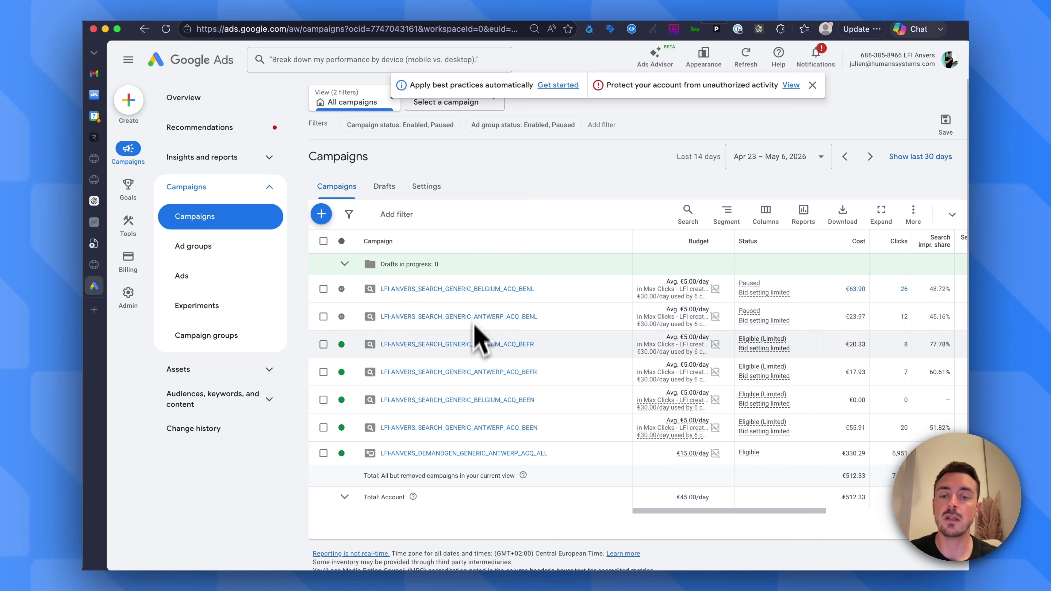
Back in Claude, ask in a new chat what type of operation can be done with the markifact MCP server, and allow Find operations.
{"action": "mouse_move", "coordinate": [480, 581]}
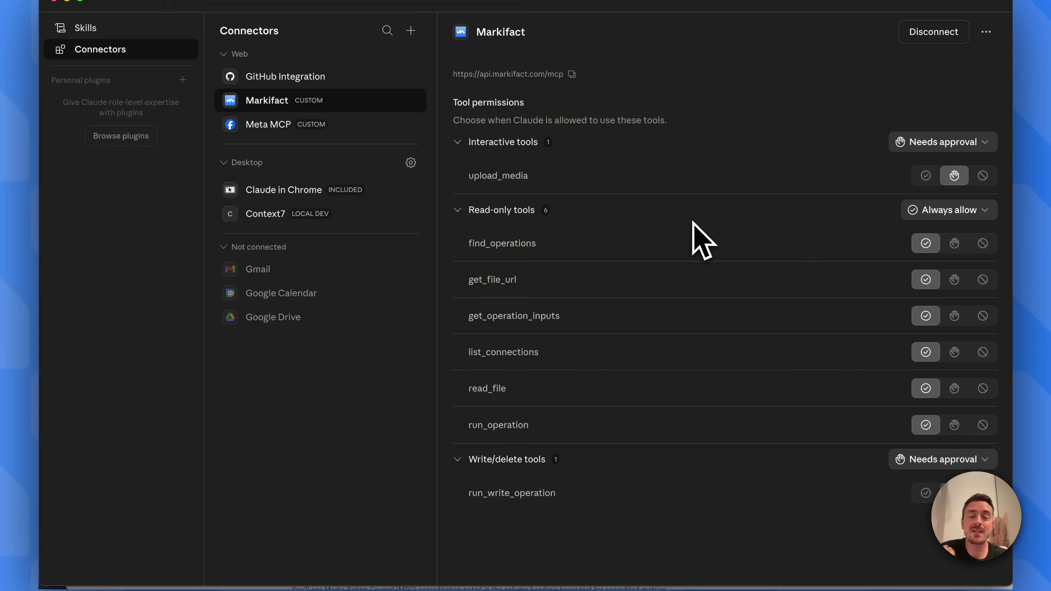
{"action": "left_click", "coordinate": [117, 38]}
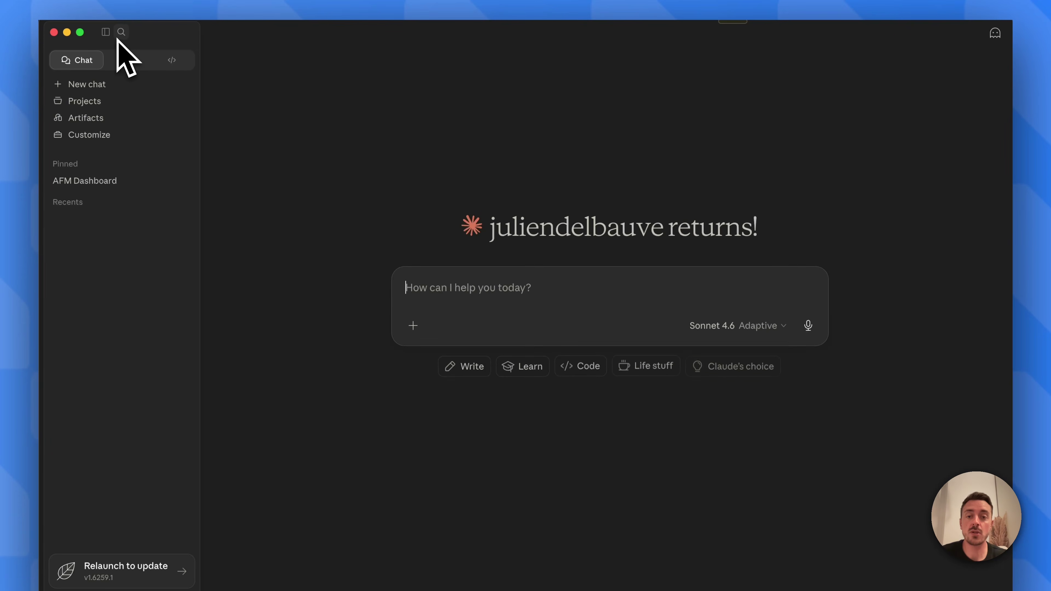
{"action": "left_click", "coordinate": [421, 301]}
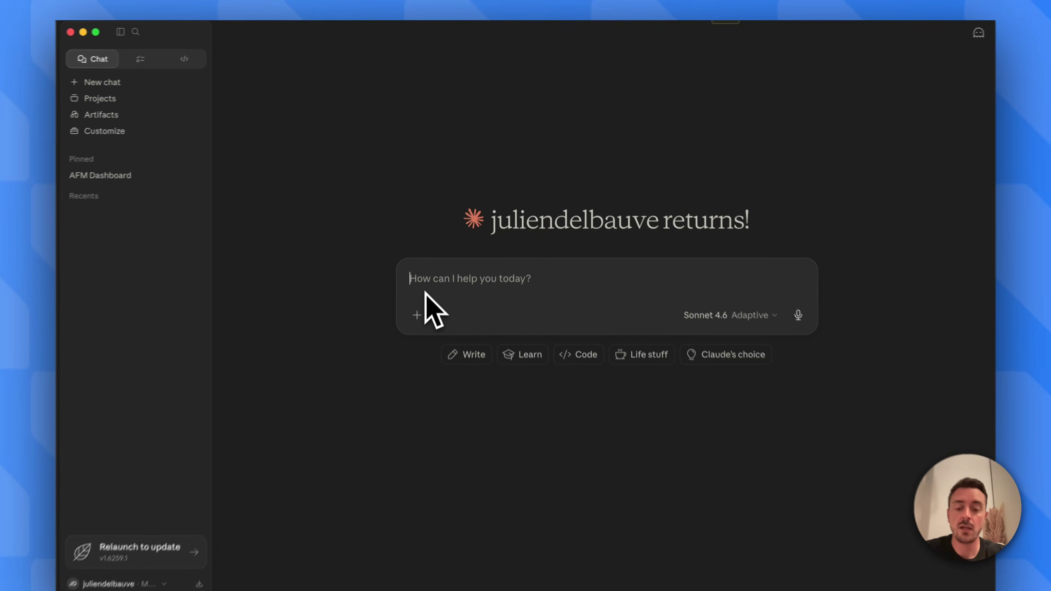
{"action": "type", "text": "What c"}
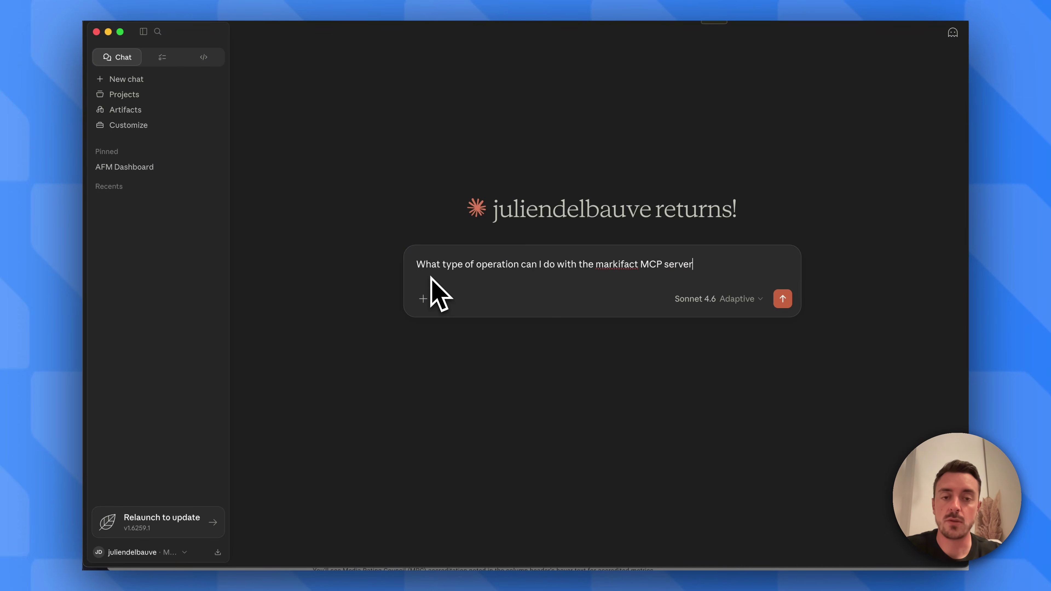
{"action": "key", "text": "Return"}
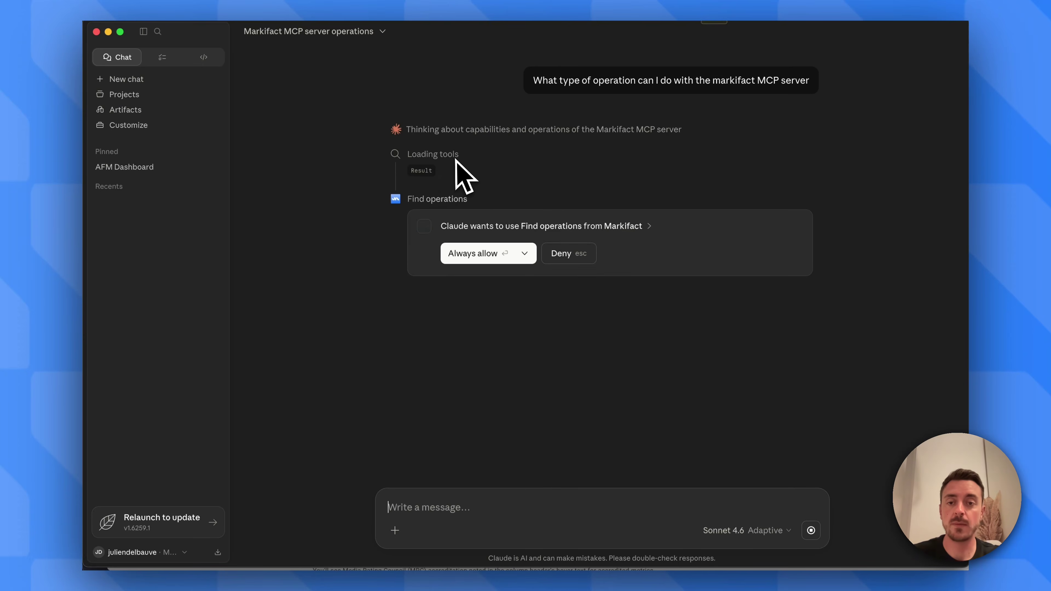
{"action": "left_click", "coordinate": [470, 254]}
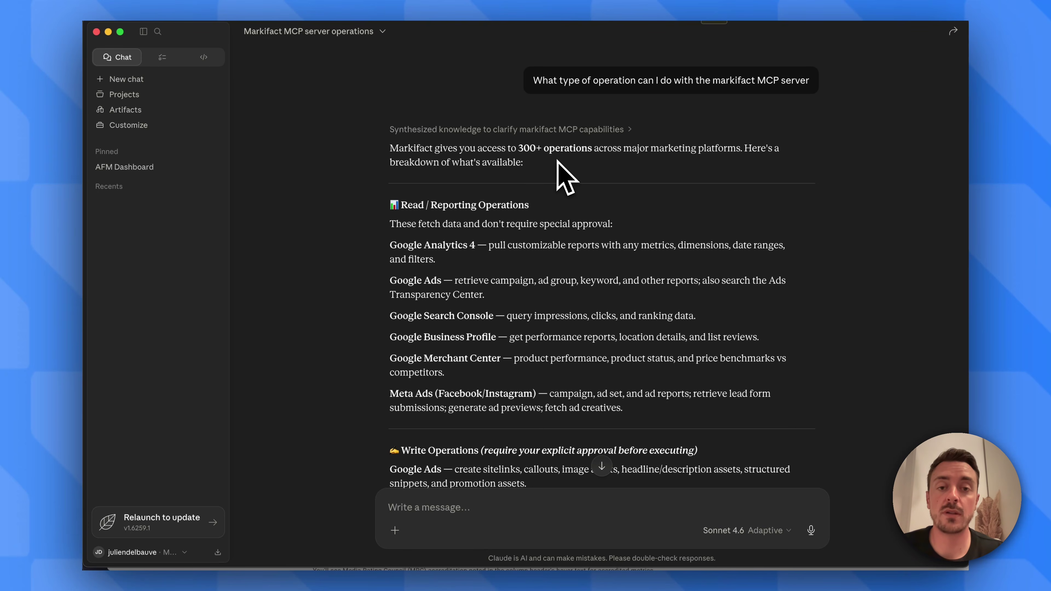
Review the response's Read / Reporting, Write and Utility Operations sections for the supported marketing platforms.
{"action": "scroll", "coordinate": [566, 176], "scroll_direction": "down", "scroll_amount": 2}
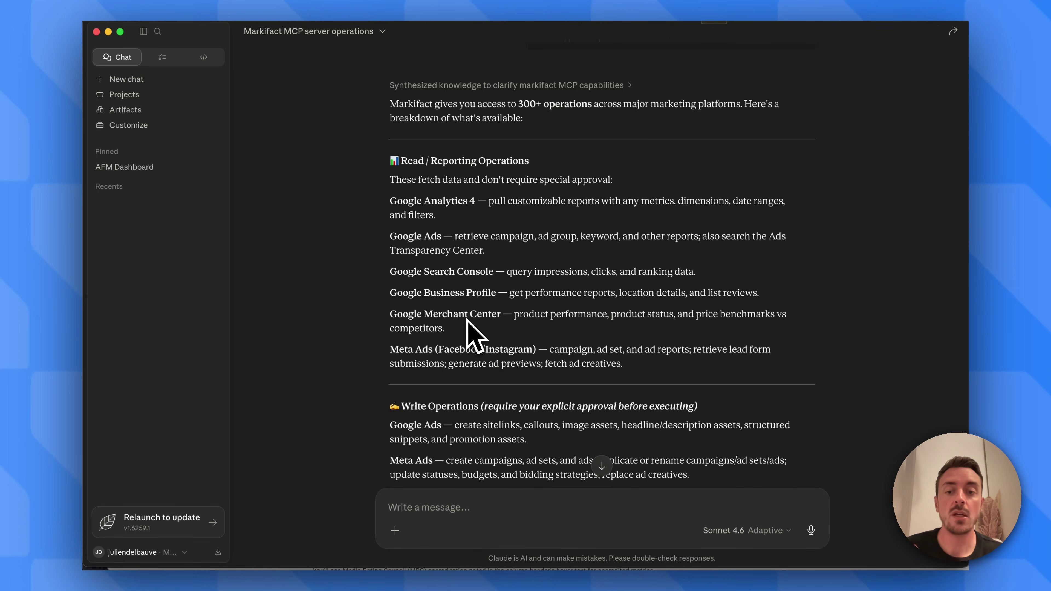
{"action": "scroll", "coordinate": [457, 359], "scroll_direction": "down", "scroll_amount": 4}
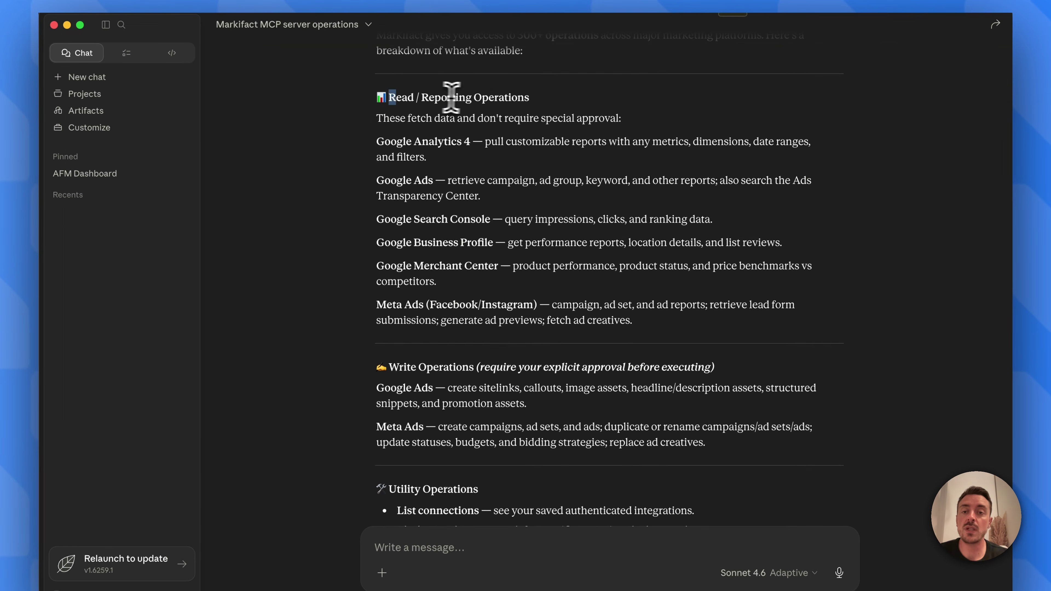
{"action": "left_click_drag", "start_coordinate": [401, 97], "coordinate": [536, 100]}
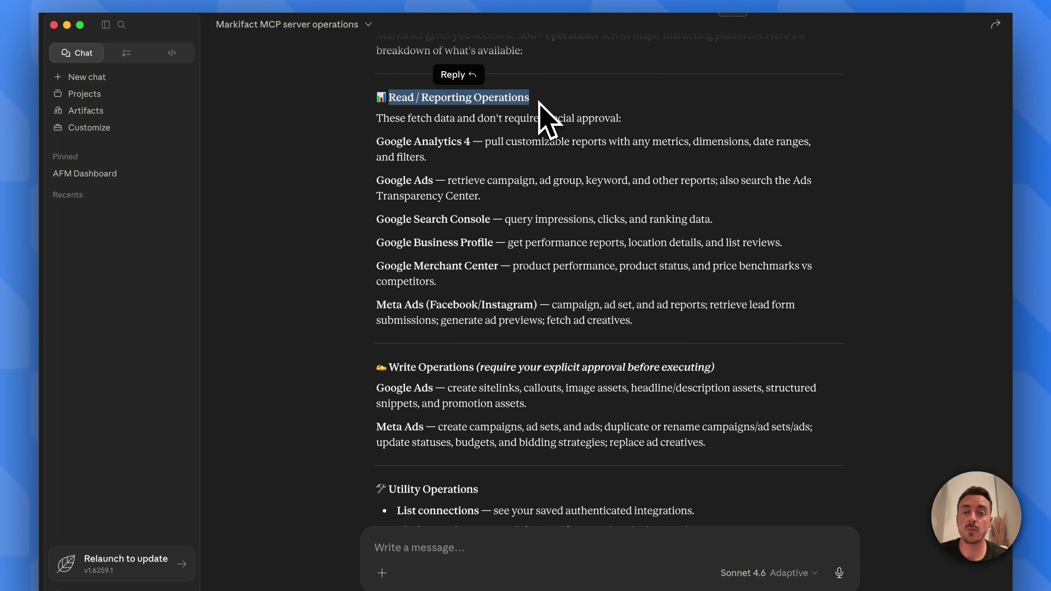
{"action": "scroll", "coordinate": [462, 329], "scroll_direction": "down", "scroll_amount": 3}
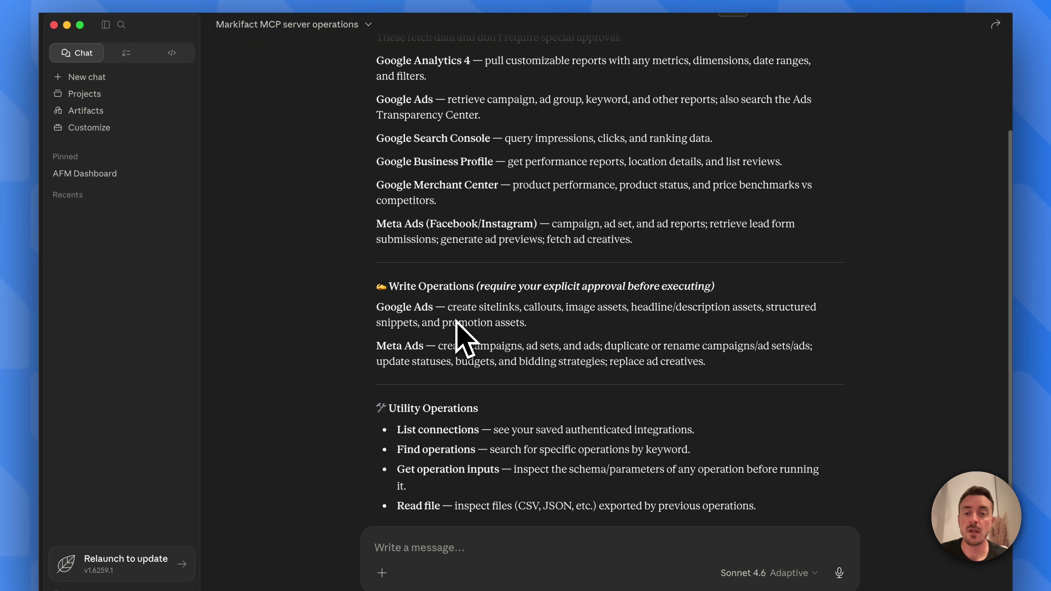
{"action": "double_click", "coordinate": [451, 286]}
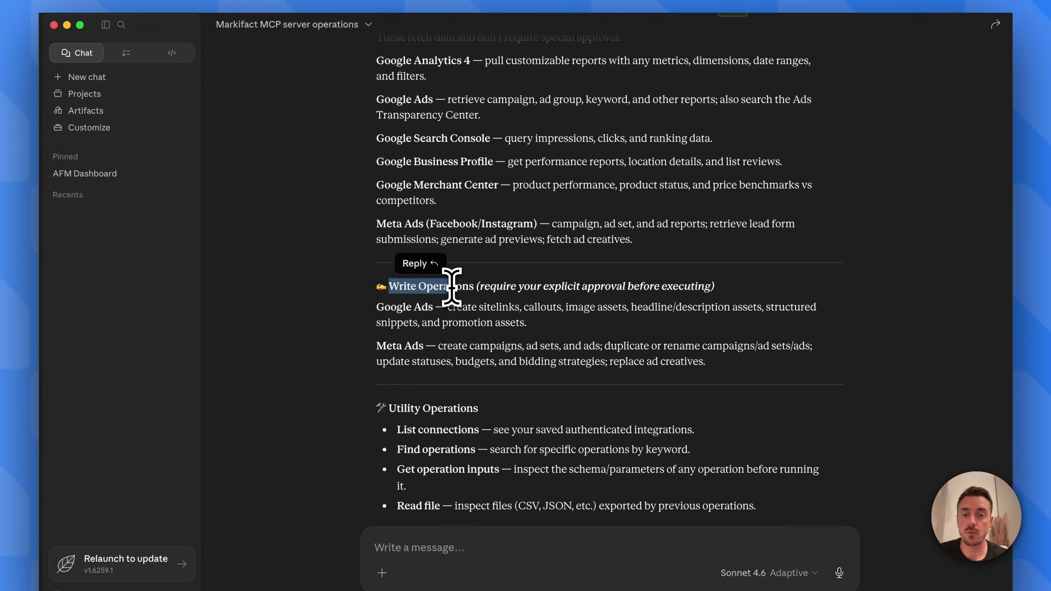
{"action": "left_click", "coordinate": [516, 313]}
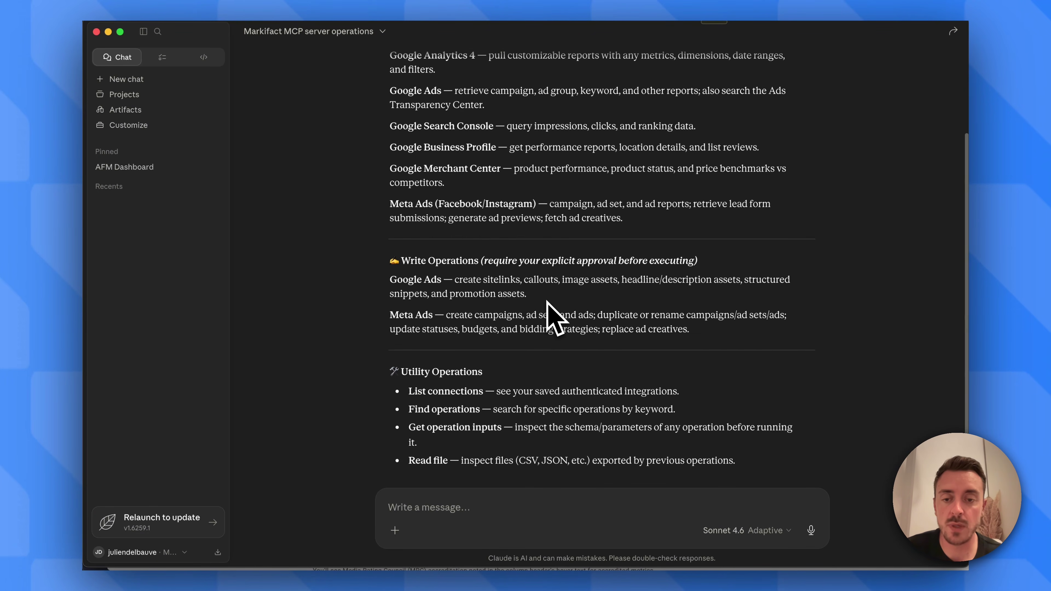
{"action": "scroll", "coordinate": [547, 312], "scroll_direction": "down", "scroll_amount": 5}
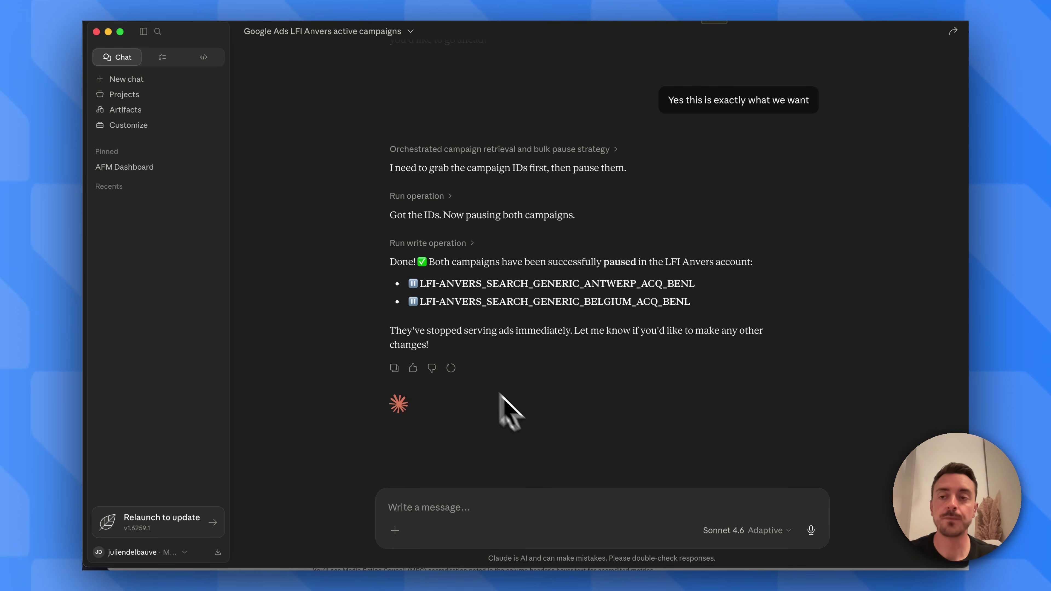
Open the Markifact connector's tool permissions in the connector management from the LFI Anvers chat.
{"action": "left_click", "coordinate": [394, 530]}
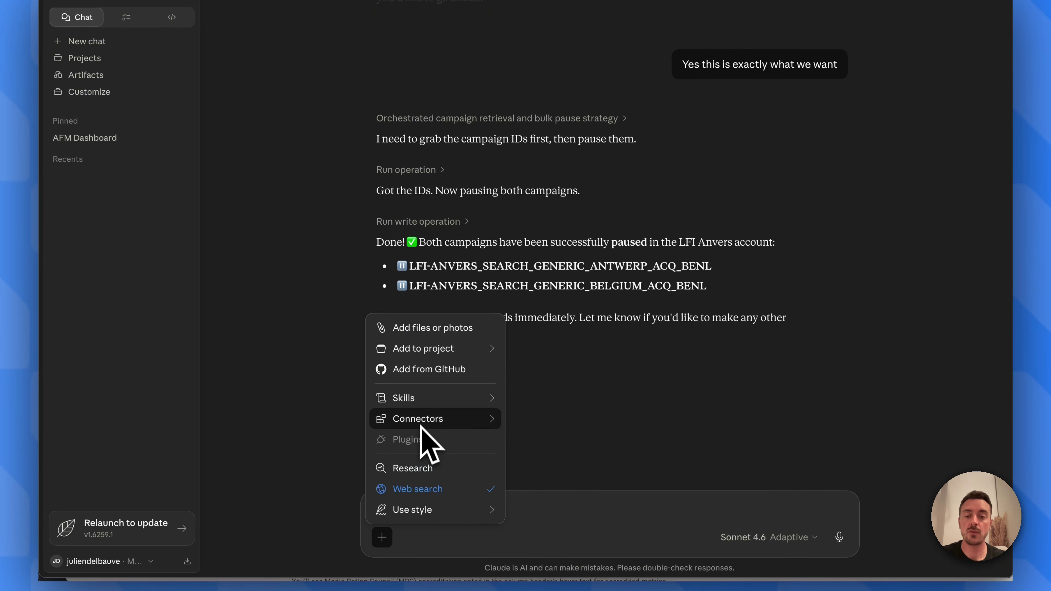
{"action": "mouse_move", "coordinate": [425, 422]}
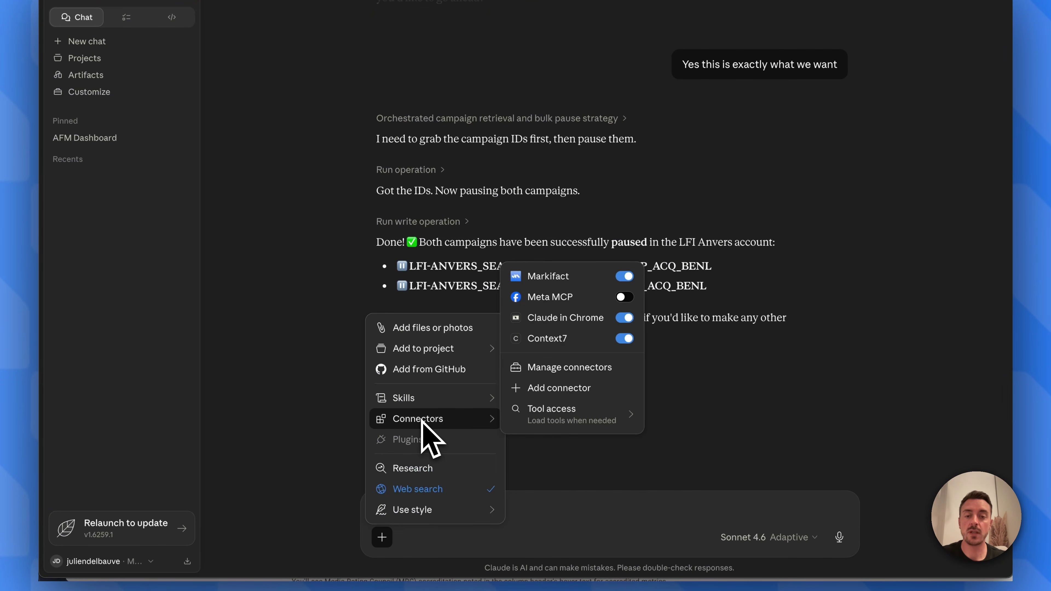
{"action": "left_click", "coordinate": [564, 375]}
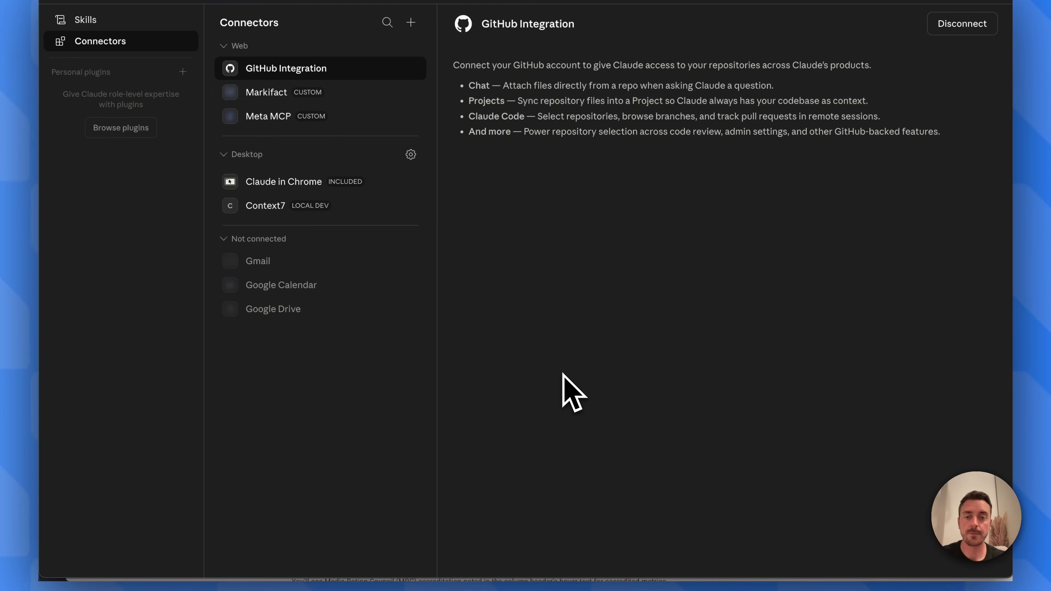
{"action": "left_click", "coordinate": [271, 93]}
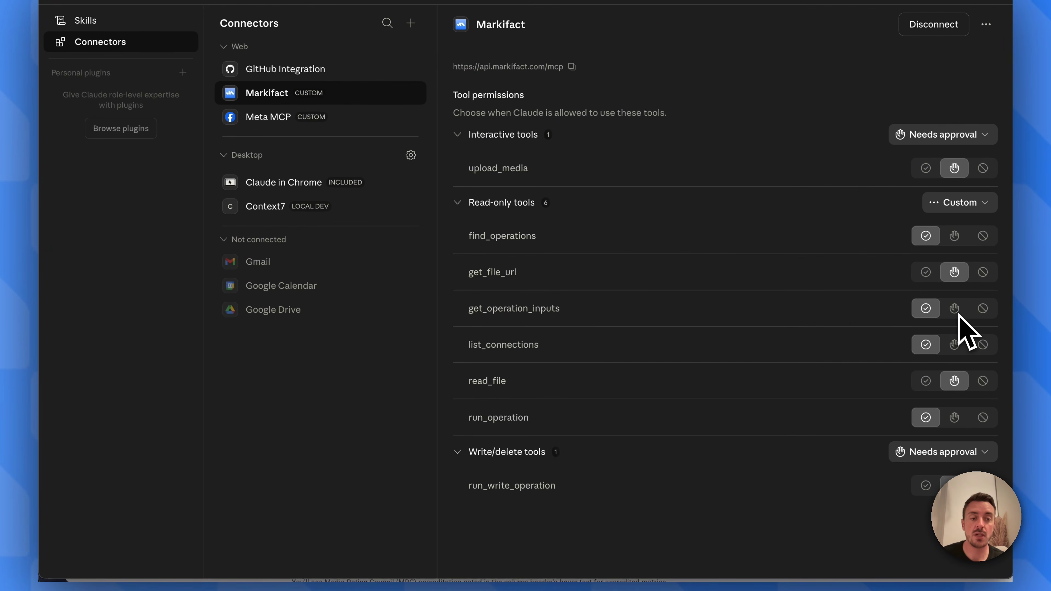
Set Markifact's get_operation_inputs, list_connections, run_operation and find_operations tools to Needs approval.
{"action": "left_click", "coordinate": [957, 314]}
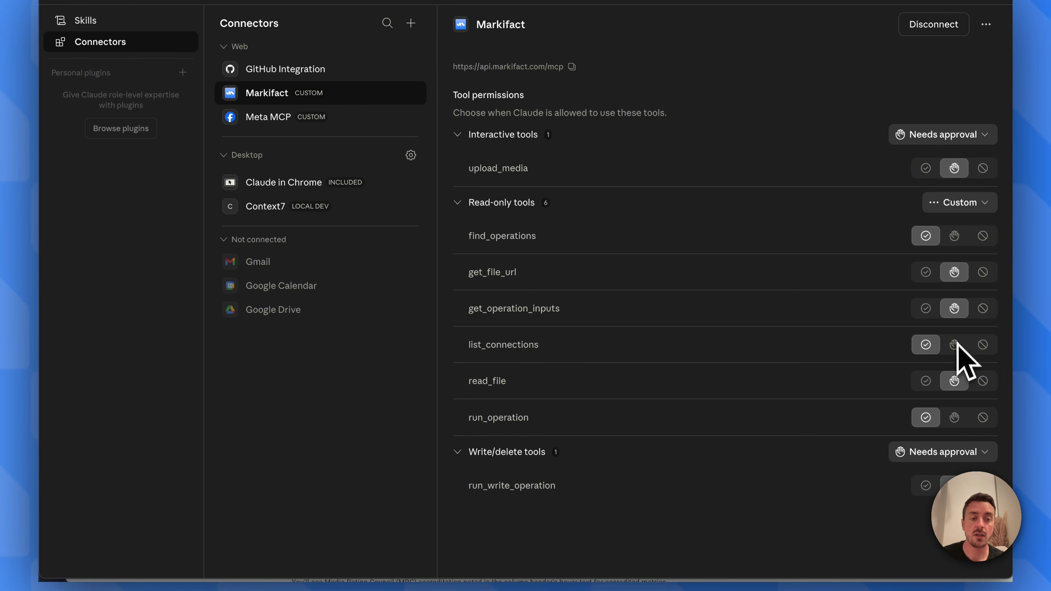
{"action": "left_click", "coordinate": [955, 417]}
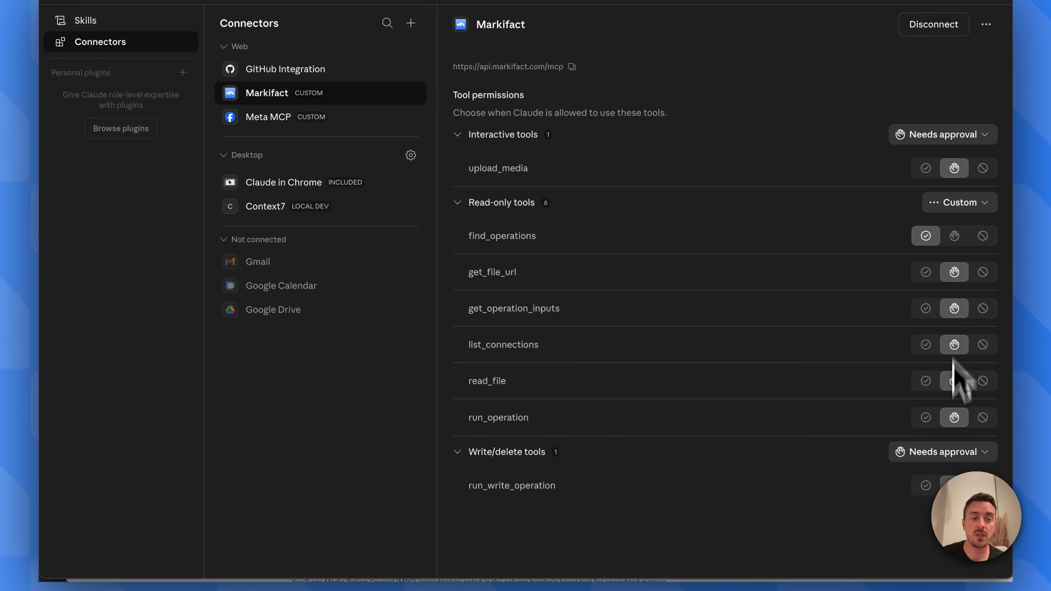
{"action": "left_click", "coordinate": [953, 236]}
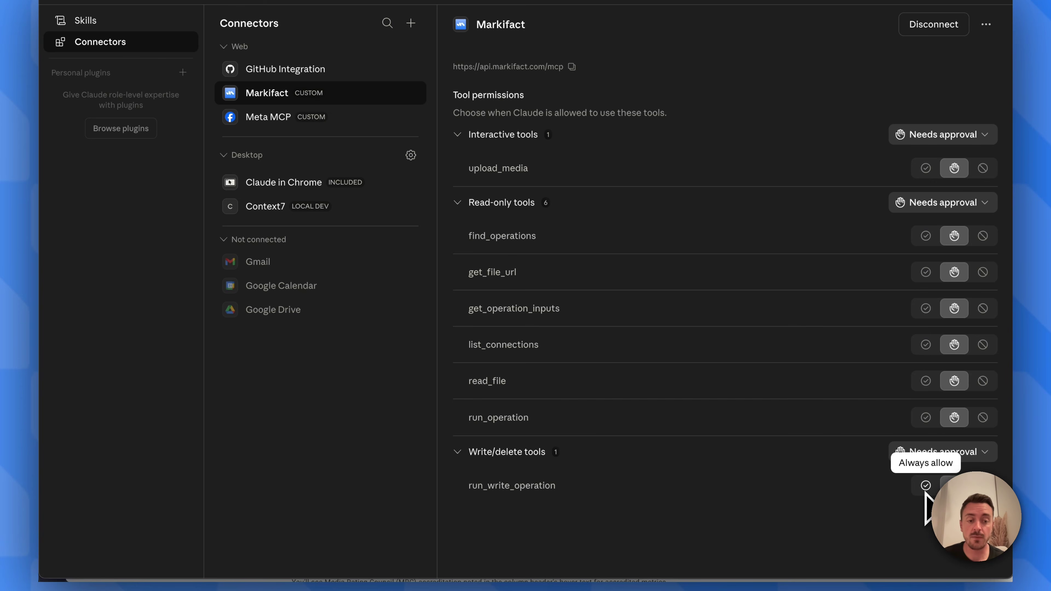
Set all of Markifact's read-only tools and its run_write_operation tool to Always allow.
{"action": "left_click", "coordinate": [925, 412]}
{"action": "left_click", "coordinate": [926, 381]}
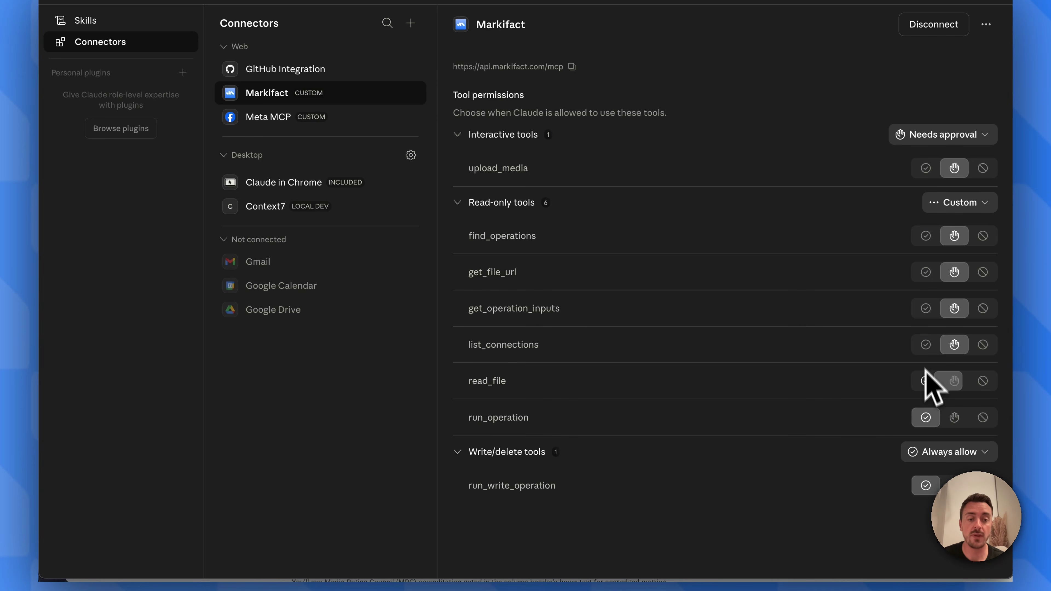
{"action": "left_click", "coordinate": [926, 345]}
{"action": "left_click", "coordinate": [926, 308]}
{"action": "left_click", "coordinate": [925, 275]}
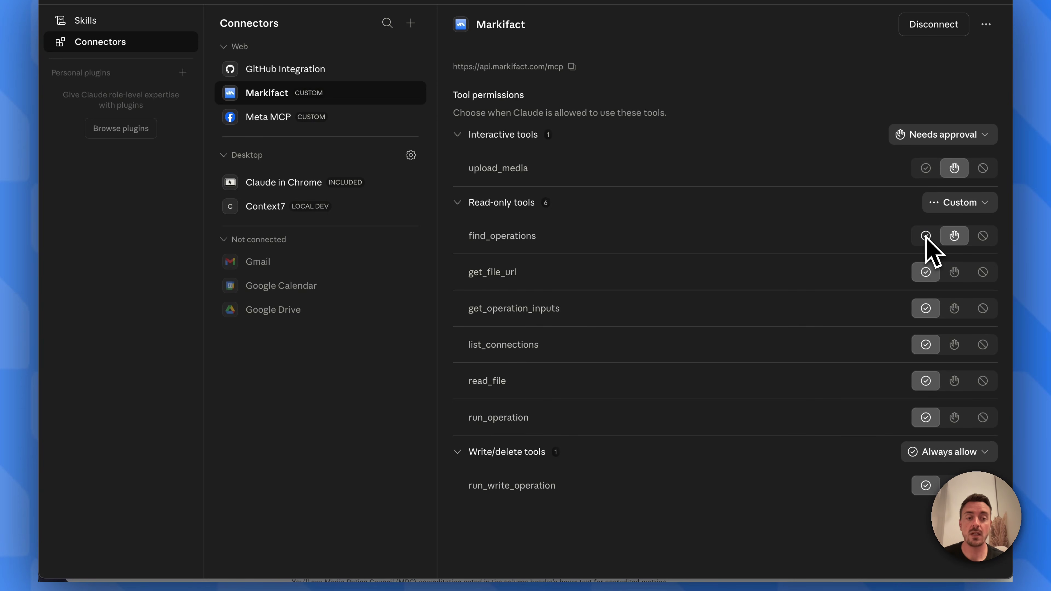
{"action": "left_click", "coordinate": [925, 237]}
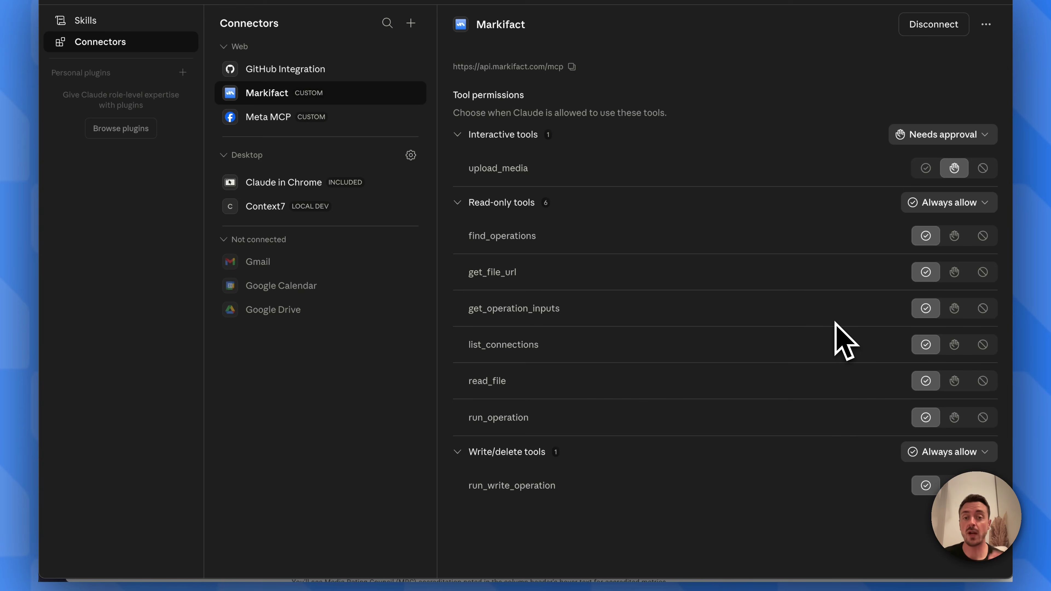